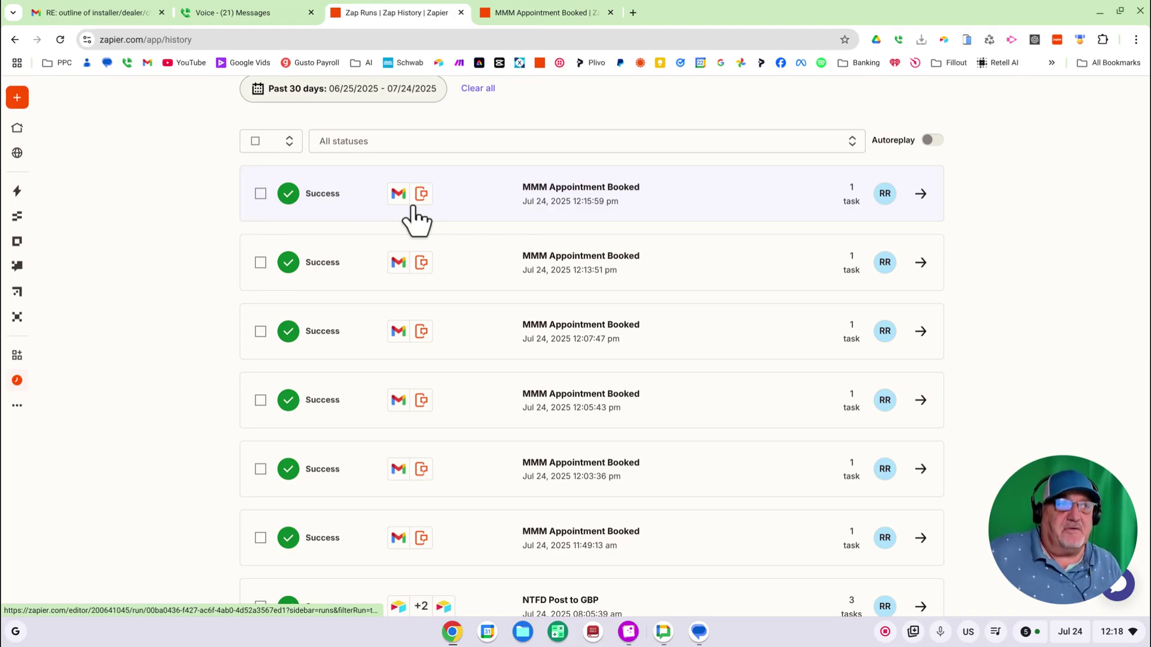
In Google Calendar, draft an event titled "Event" for July 24 at 12:30pm and check its available notification types
{"action": "left_click", "coordinate": [632, 12]}
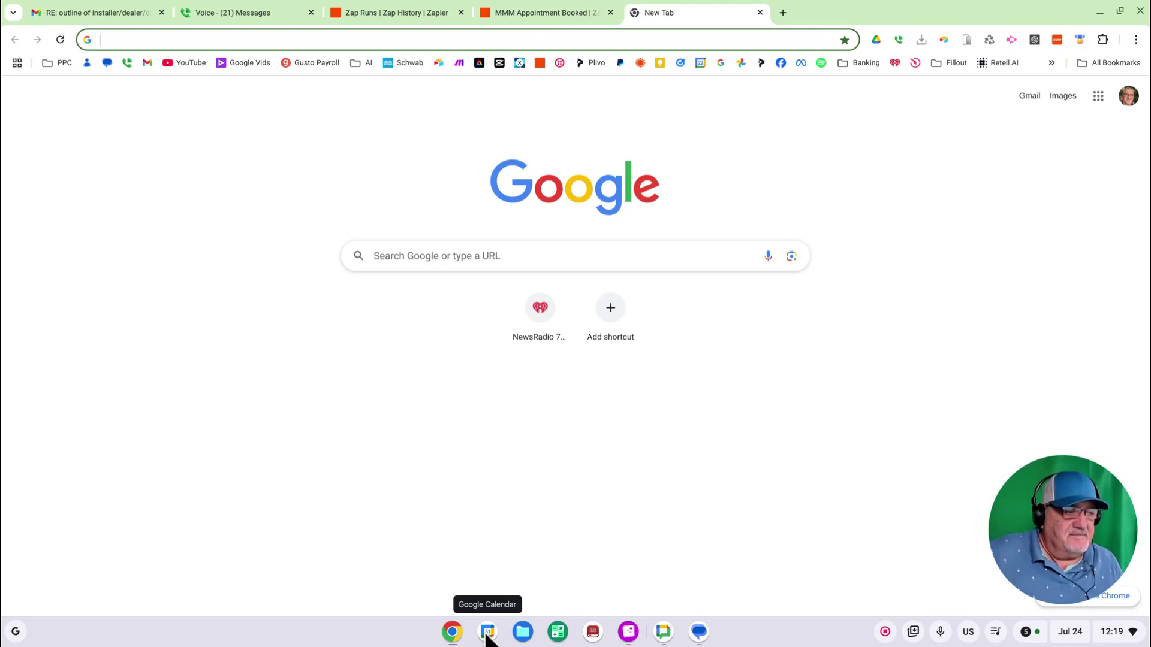
{"action": "left_click", "coordinate": [487, 632]}
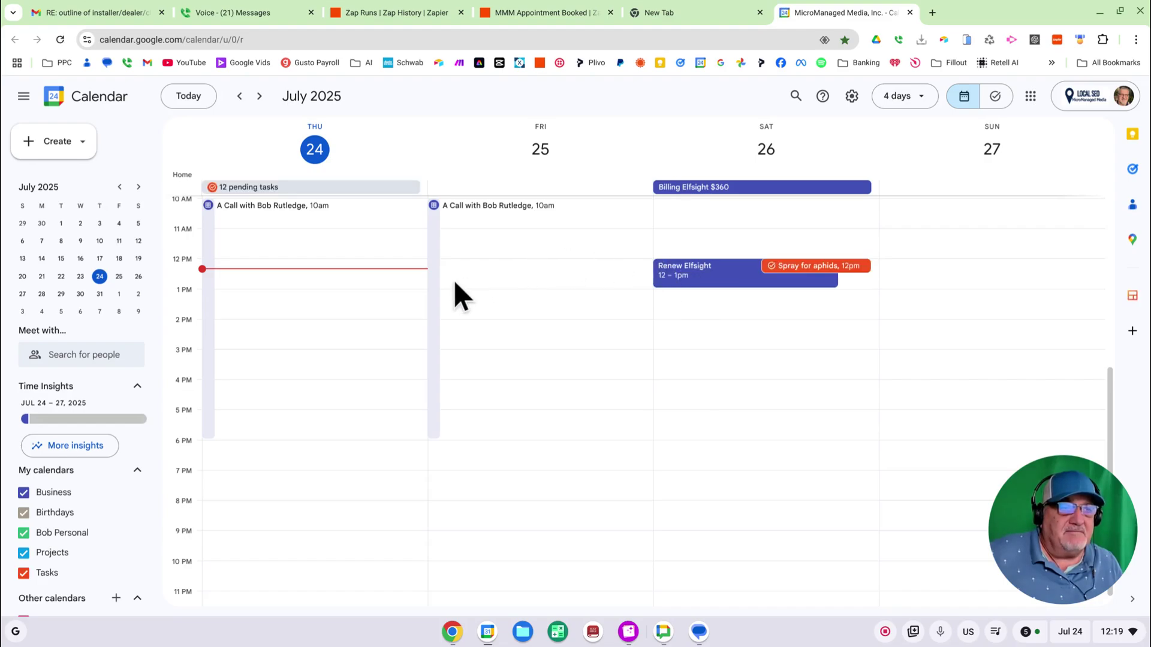
{"action": "left_click", "coordinate": [298, 290]}
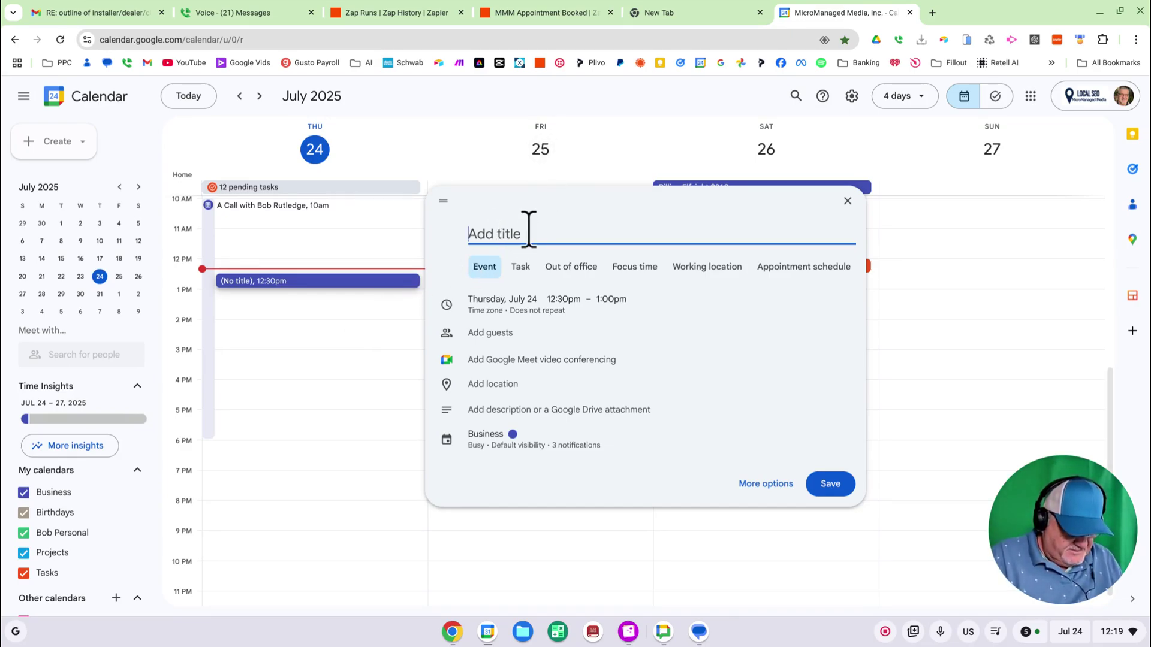
{"action": "type", "text": "Event"}
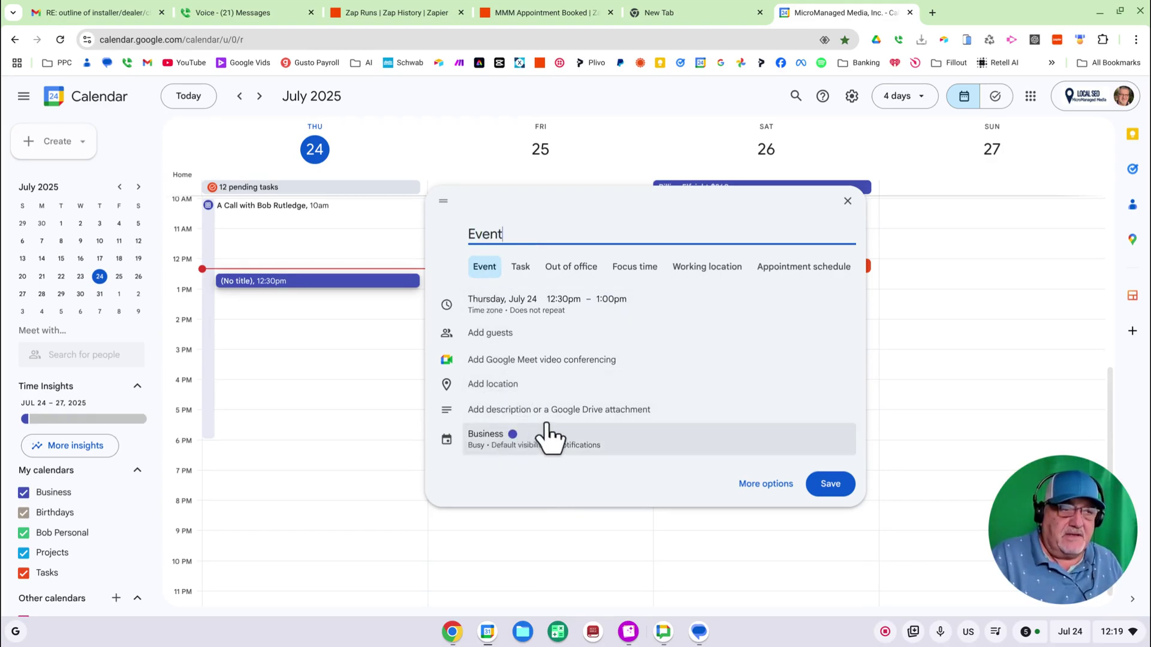
{"action": "left_click", "coordinate": [767, 486]}
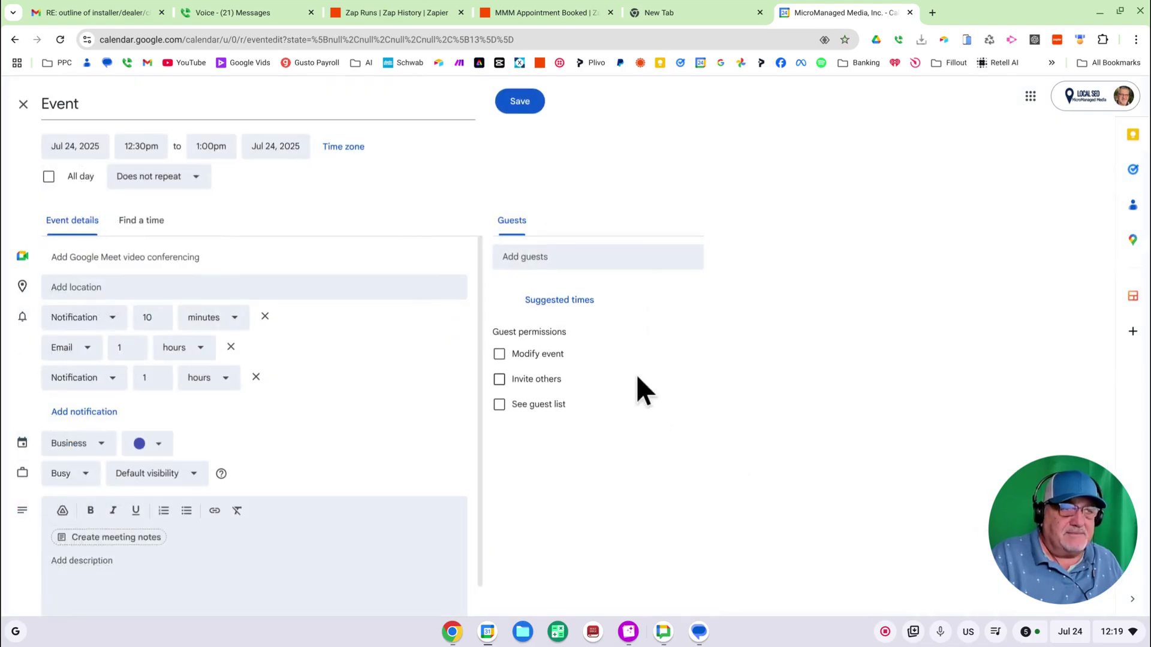
{"action": "left_click", "coordinate": [99, 326]}
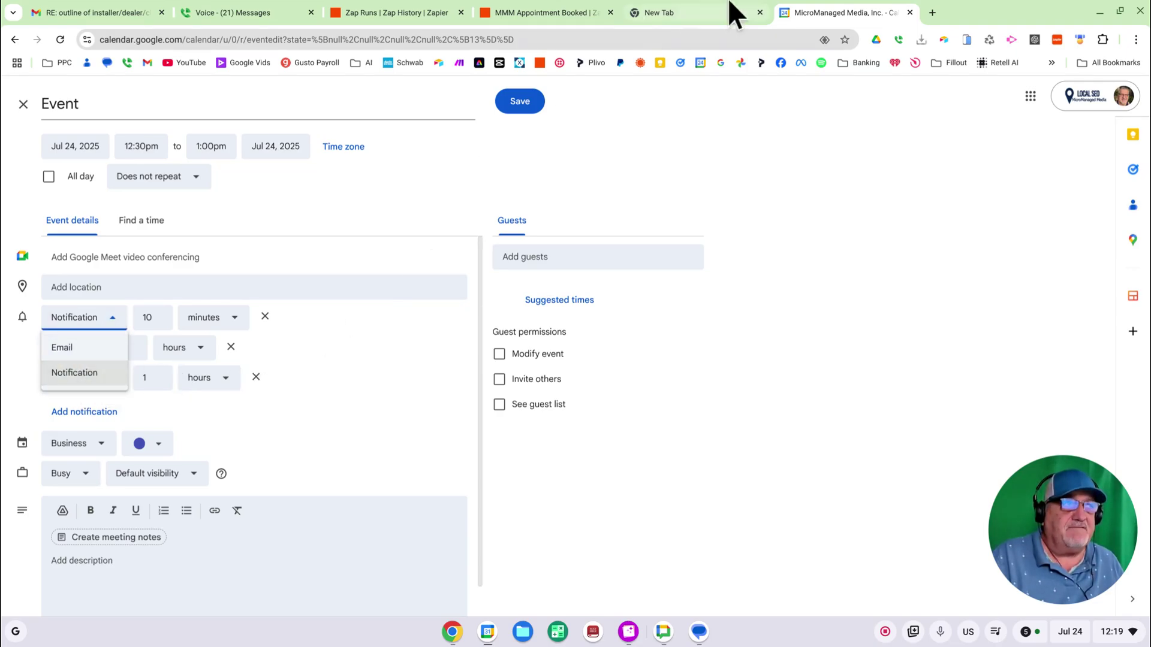
Discard the unsaved calendar event and return to the Zap run history
{"action": "left_click", "coordinate": [910, 12]}
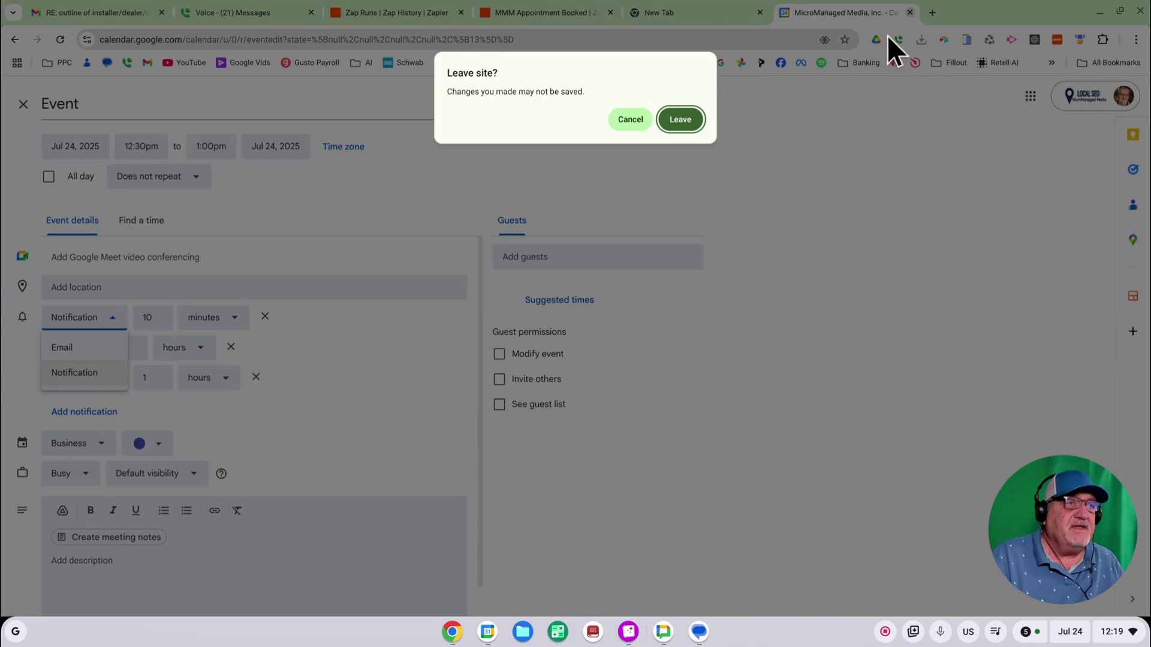
{"action": "left_click", "coordinate": [685, 122]}
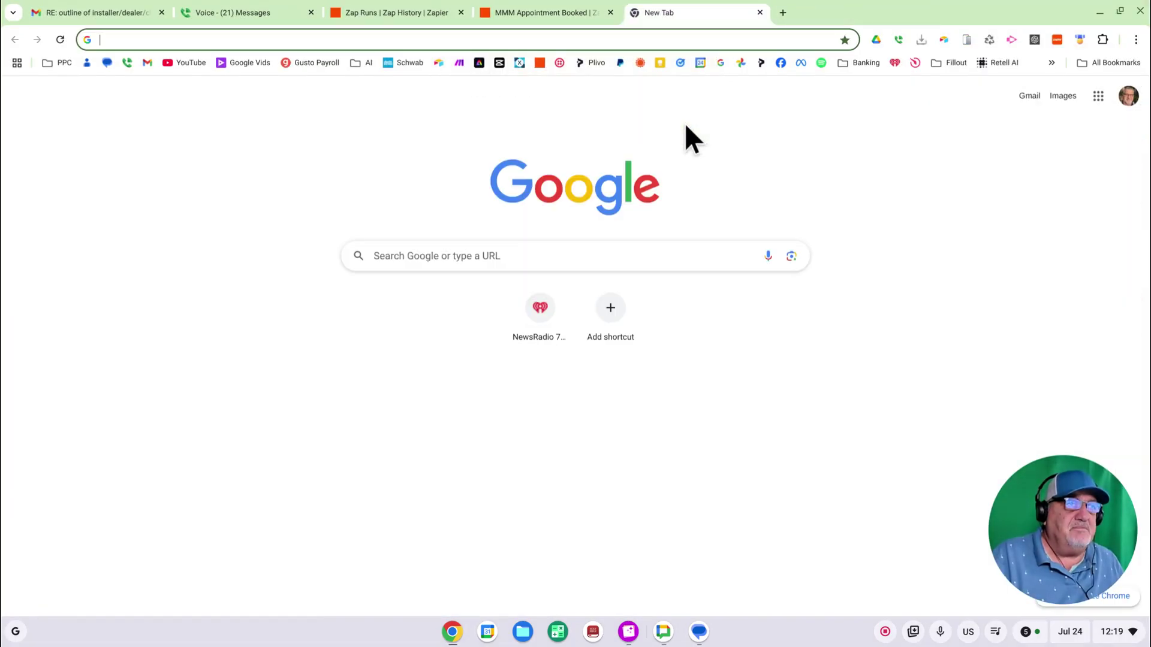
{"action": "left_click", "coordinate": [760, 13]}
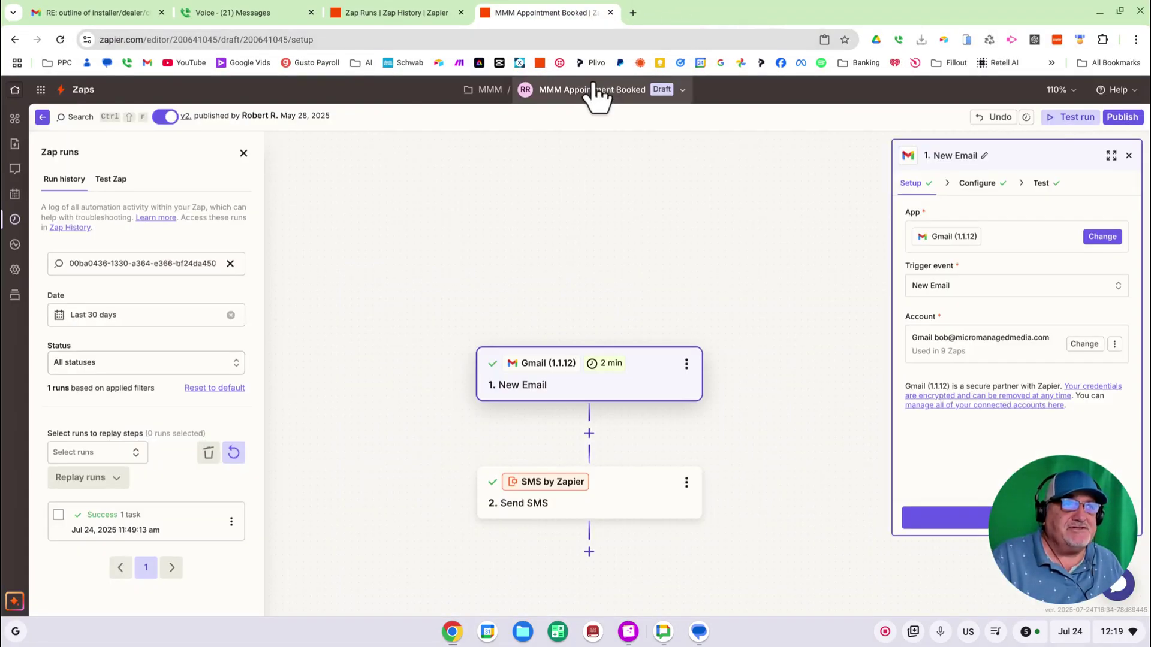
{"action": "left_click", "coordinate": [373, 10]}
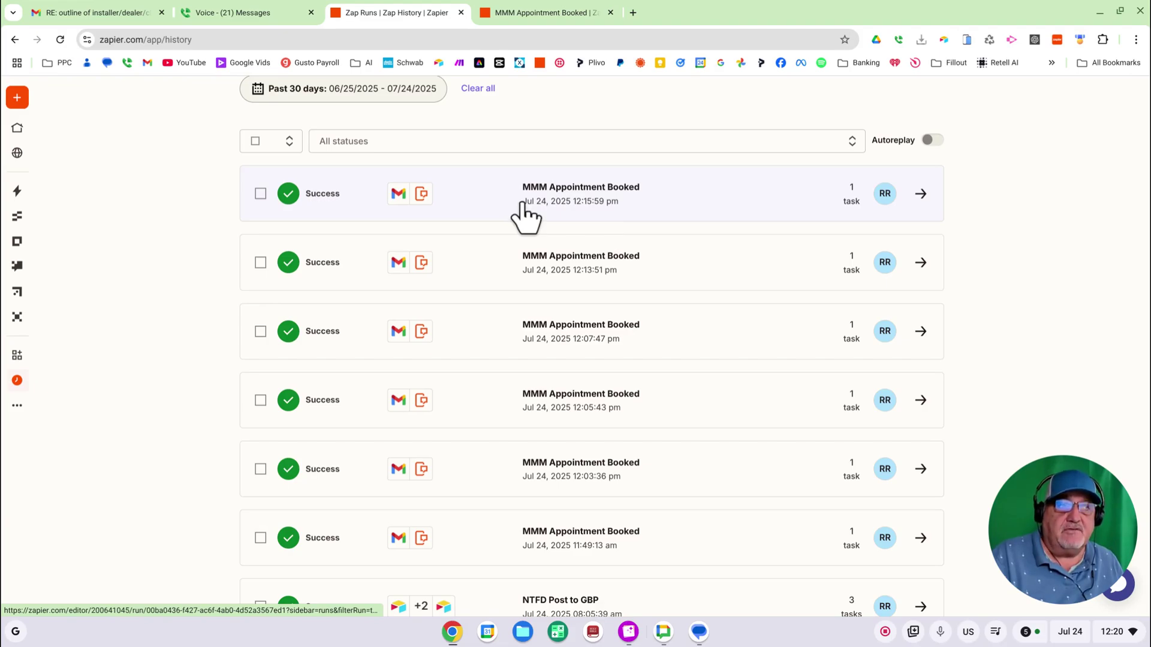
Load micromanagedmedia.com in a new browser tab and open its Book a Call appointment scheduling page
{"action": "left_click", "coordinate": [633, 11]}
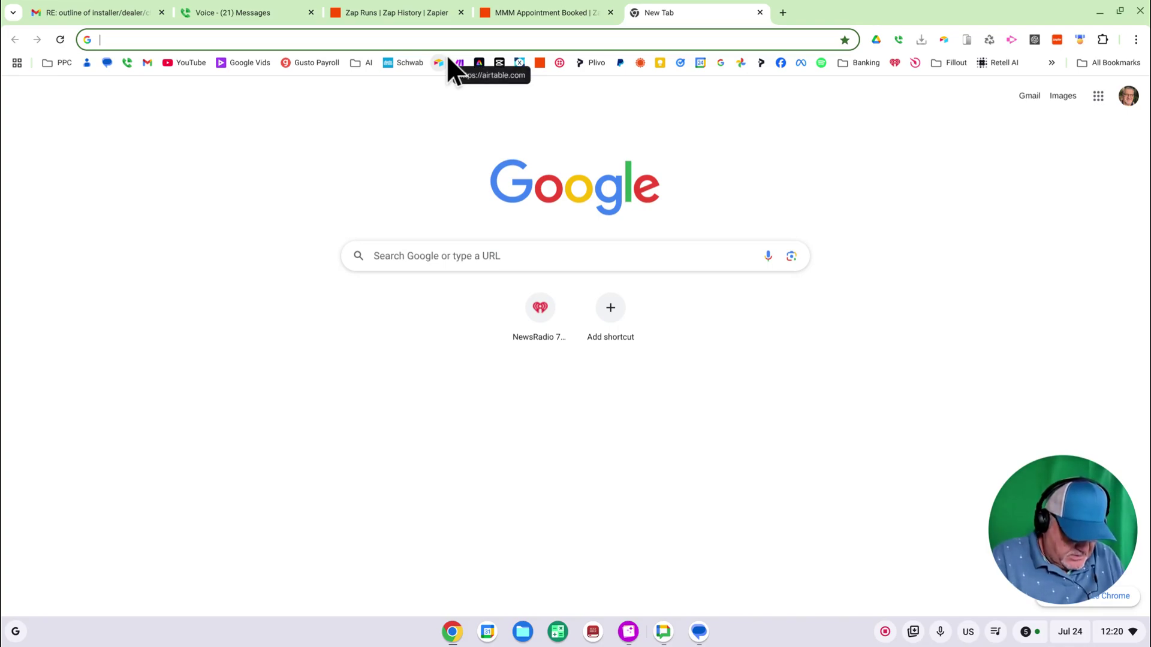
{"action": "type", "text": "mi"}
{"action": "key", "text": "Return"}
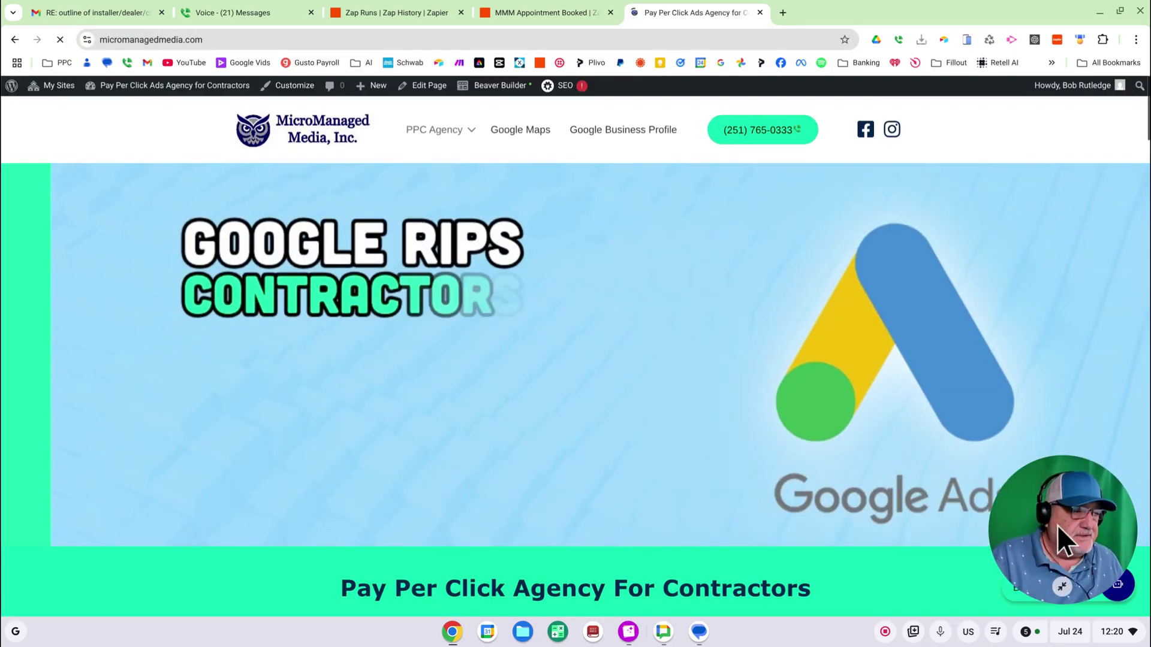
{"action": "left_click_drag", "start_coordinate": [1056, 523], "coordinate": [109, 487]}
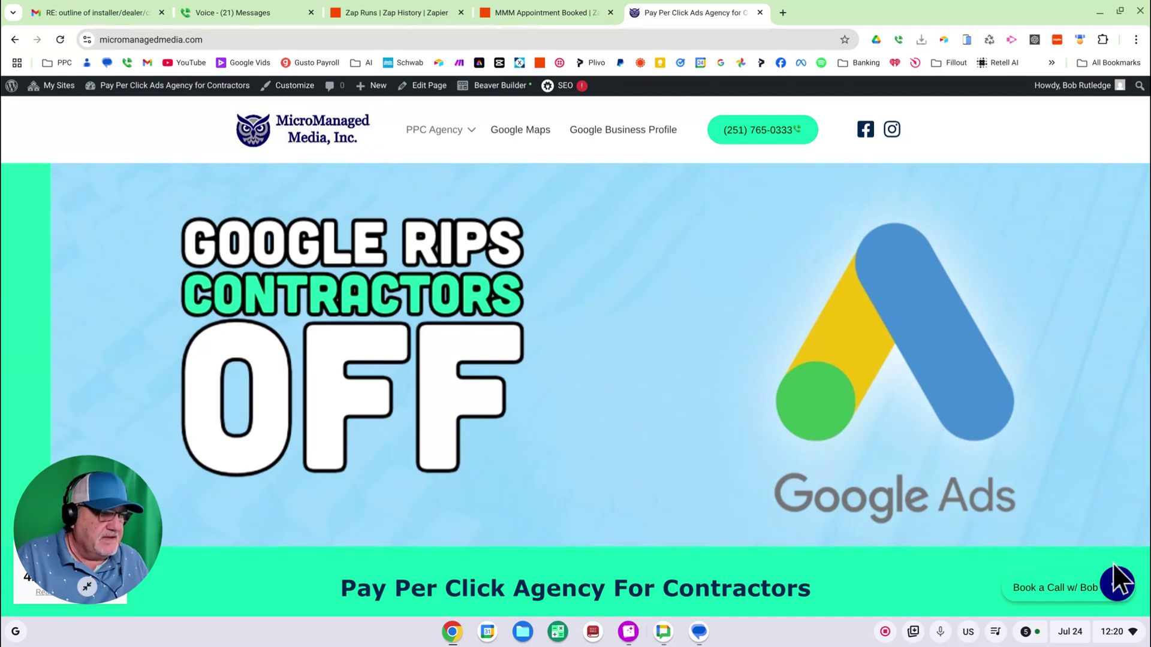
{"action": "left_click", "coordinate": [1019, 585]}
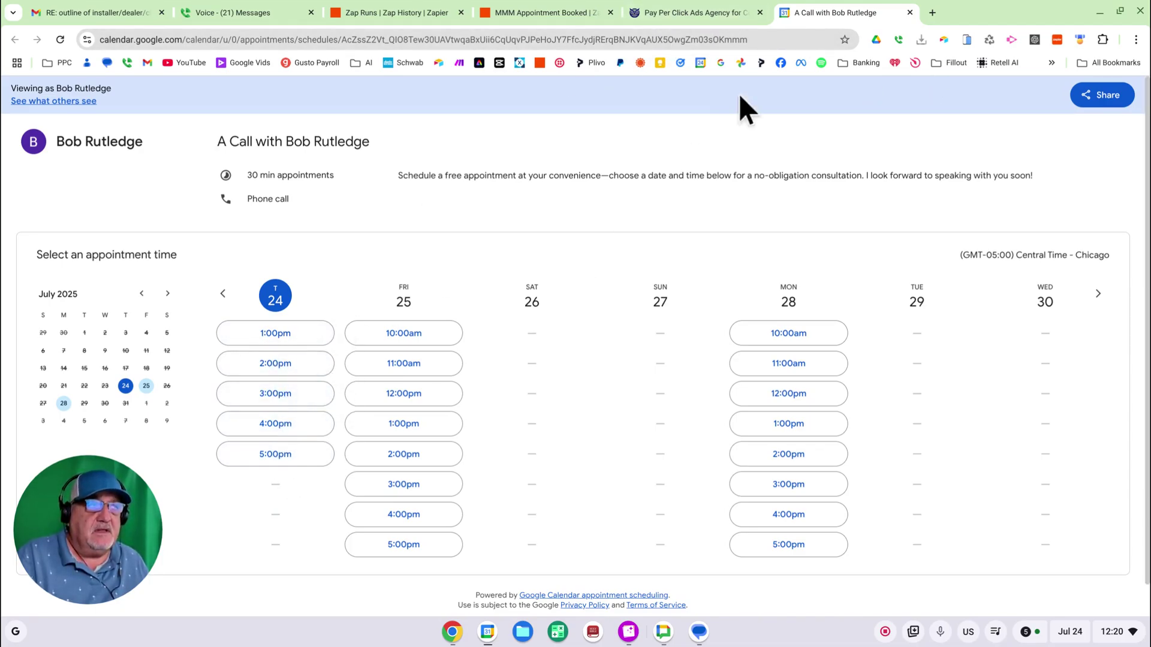
Close the booking page and the website, and review the MMM Appointment Booked runs in the Zap history
{"action": "left_click", "coordinate": [909, 12]}
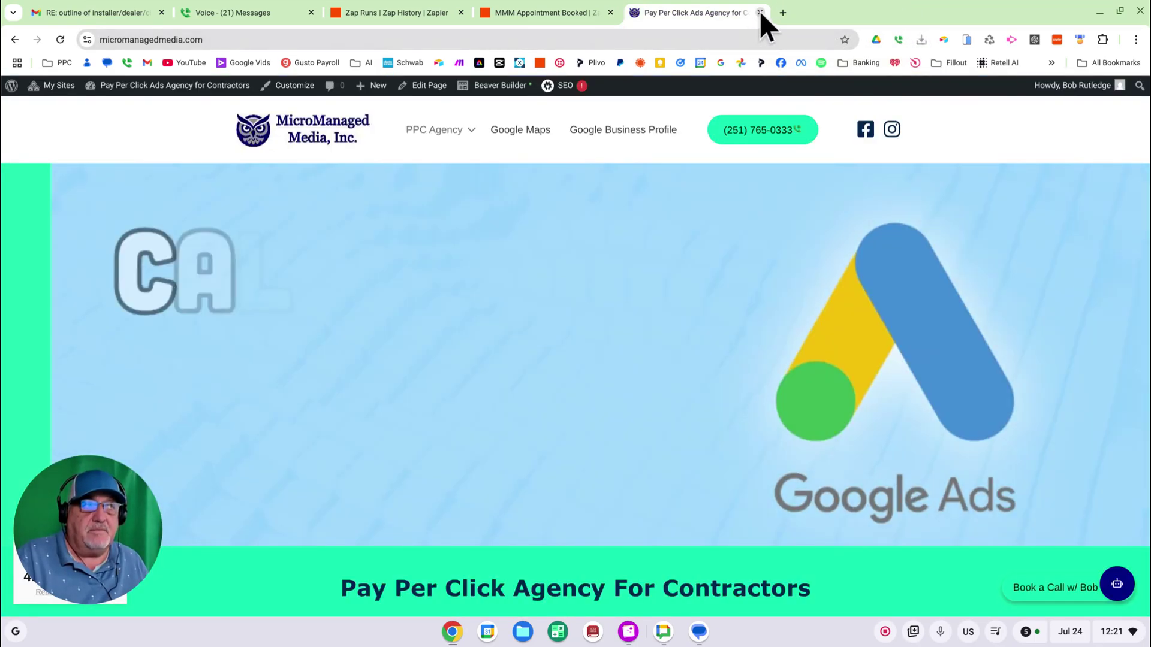
{"action": "left_click", "coordinate": [760, 12]}
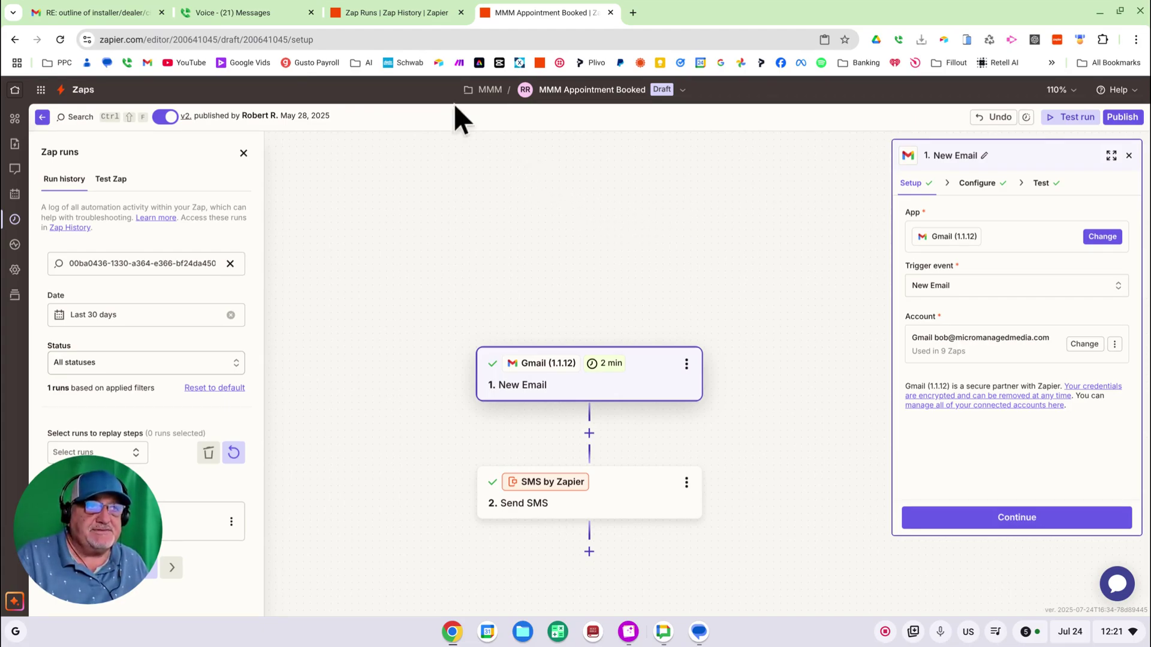
{"action": "left_click", "coordinate": [399, 16]}
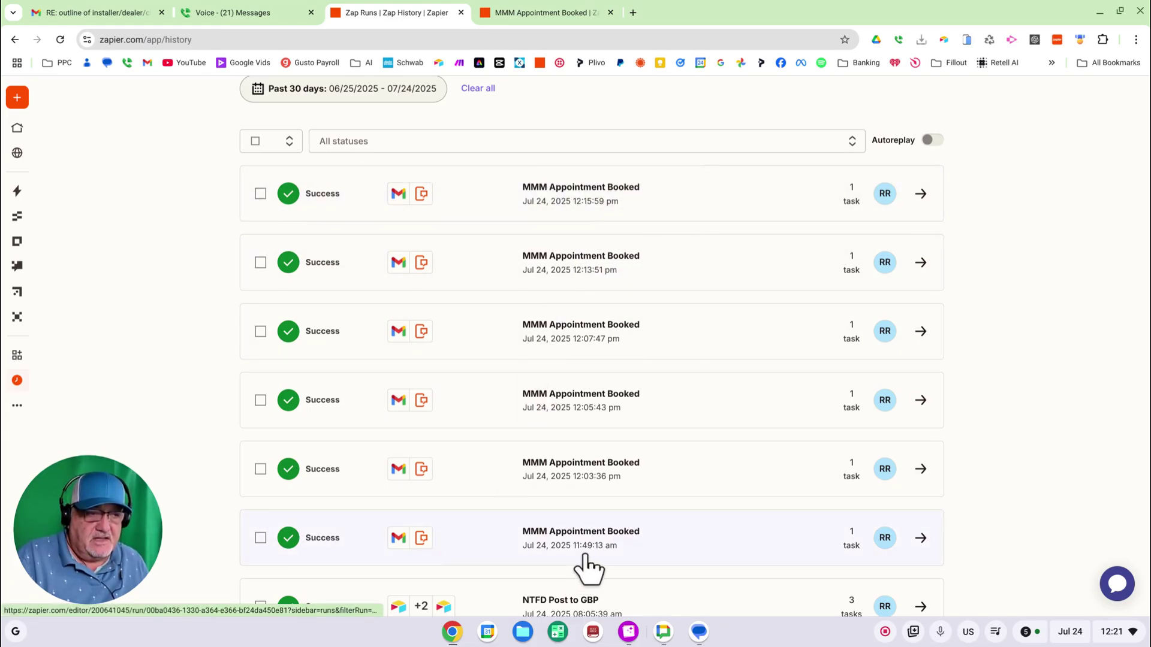
{"action": "scroll", "coordinate": [591, 497], "scroll_direction": "down", "scroll_amount": 1}
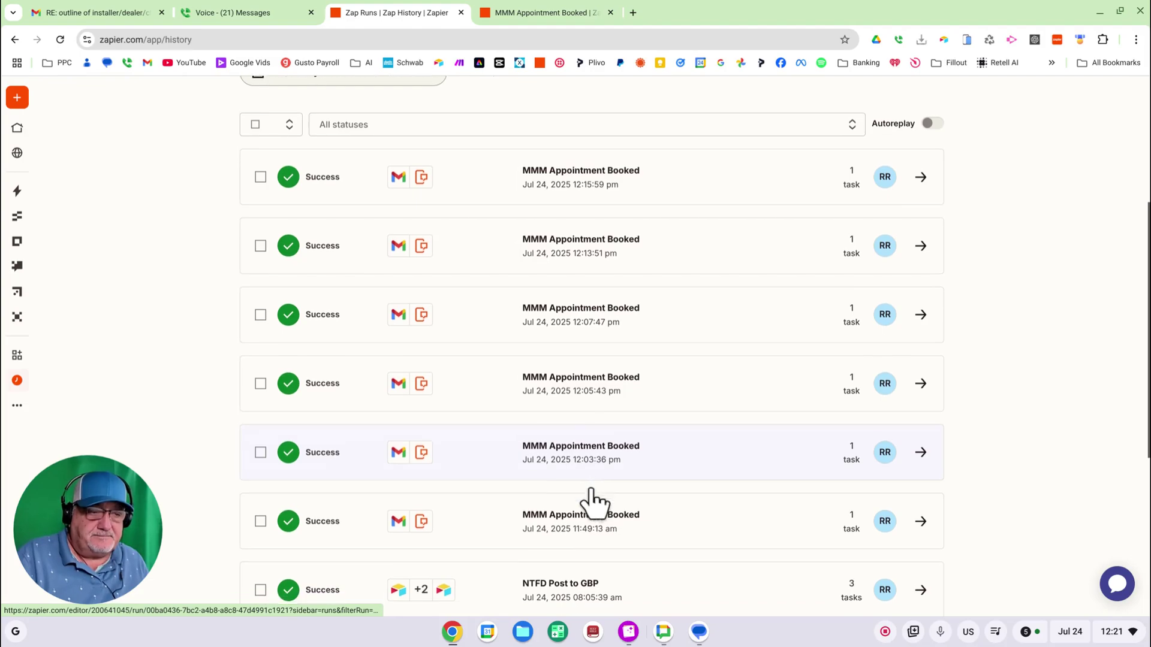
{"action": "scroll", "coordinate": [596, 501], "scroll_direction": "down", "scroll_amount": 1}
{"action": "scroll", "coordinate": [603, 497], "scroll_direction": "up", "scroll_amount": 1}
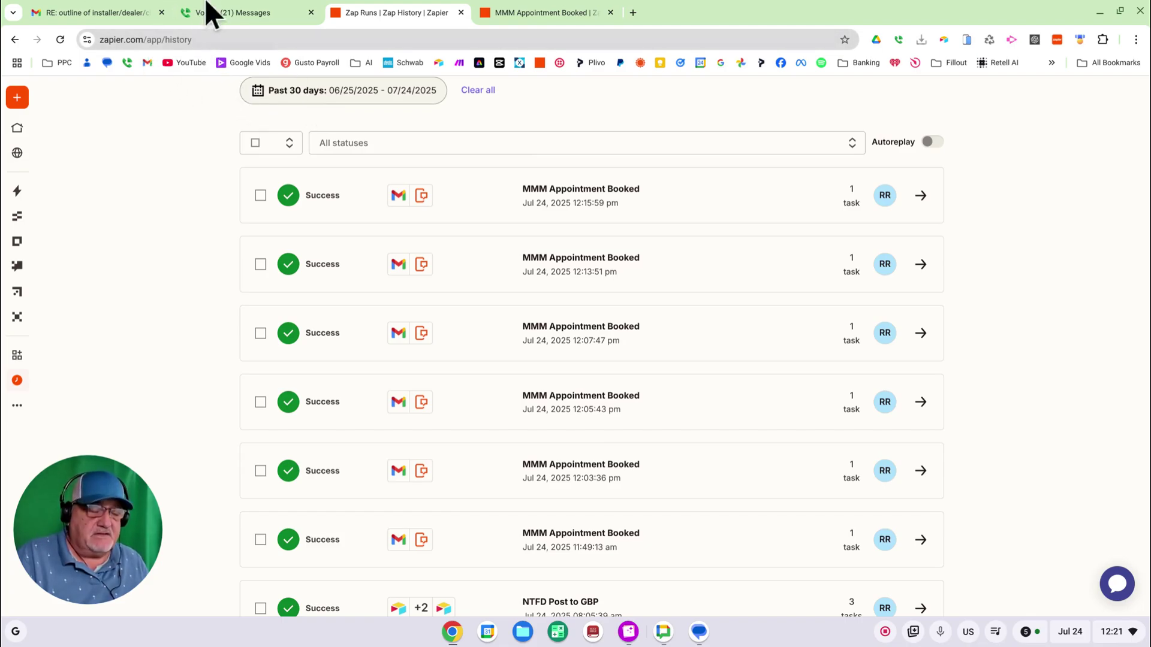
Switch to Gmail and list the emails filed under the "Appointment booked" label
{"action": "left_click", "coordinate": [126, 13]}
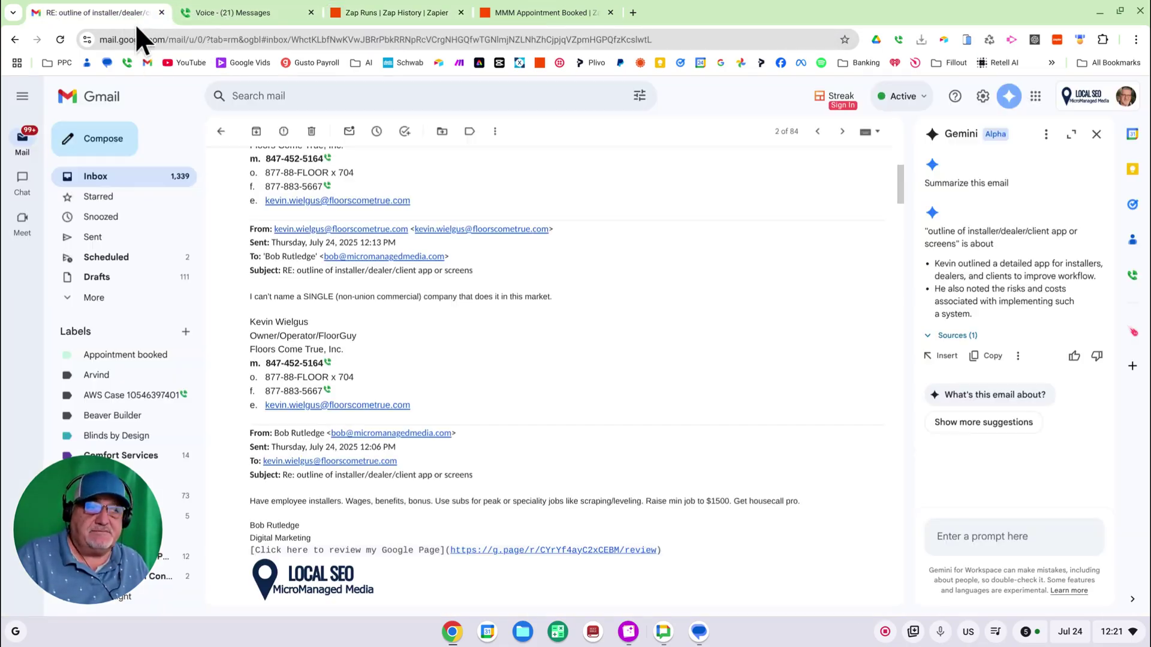
{"action": "scroll", "coordinate": [399, 384], "scroll_direction": "down", "scroll_amount": 2}
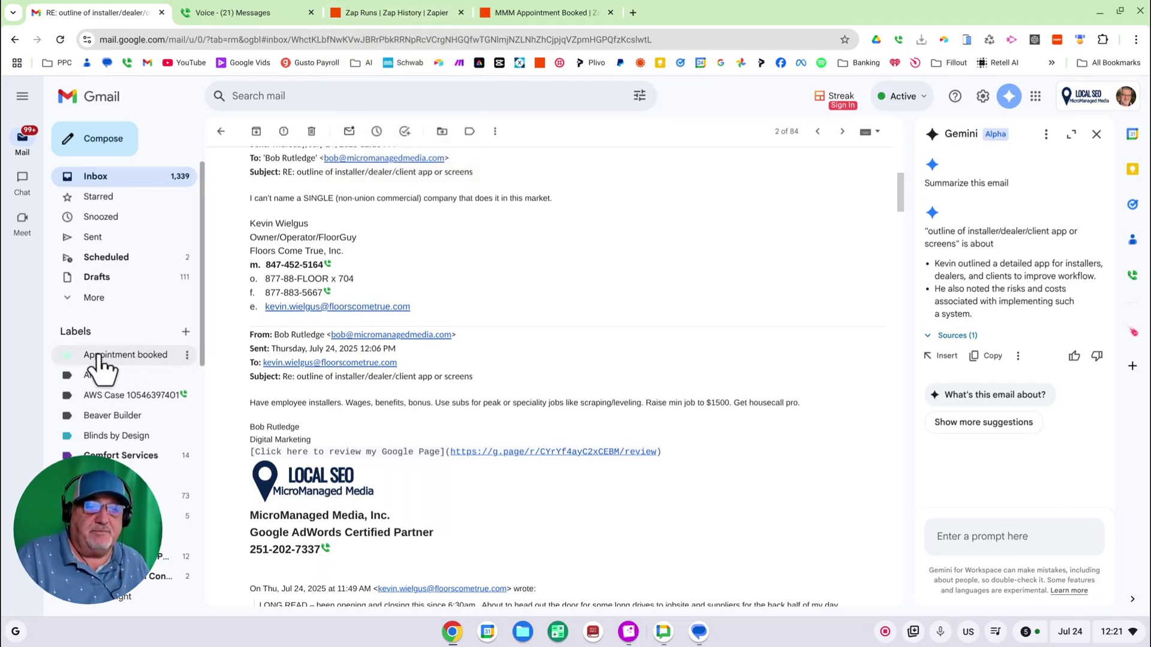
{"action": "left_click", "coordinate": [126, 357]}
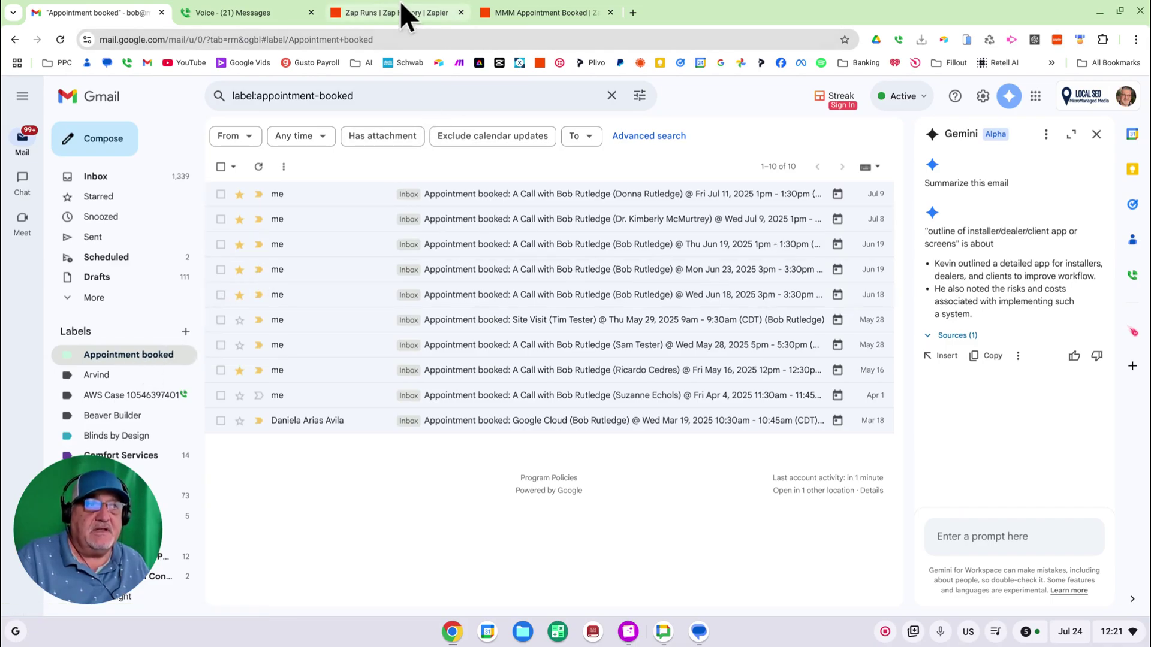
From the Zap history, open the MMM Appointment Booked run of Jul 24, 2025 12:15:59 pm and edit its Gmail trigger in the existing draft
{"action": "left_click", "coordinate": [379, 11]}
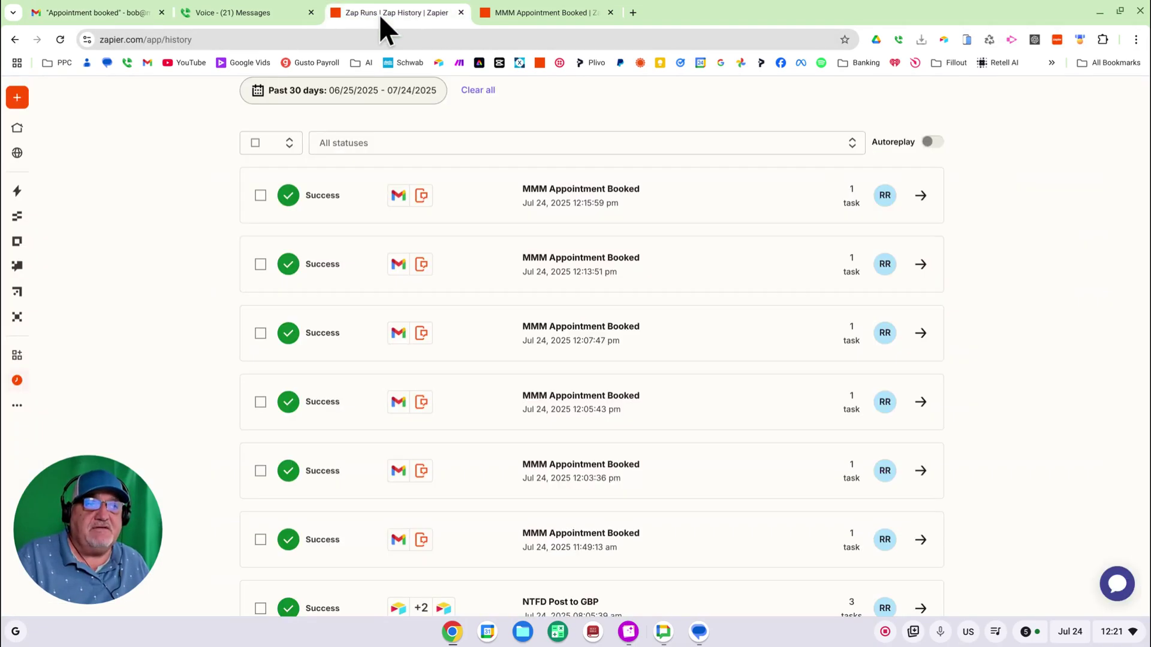
{"action": "left_click", "coordinate": [549, 189]}
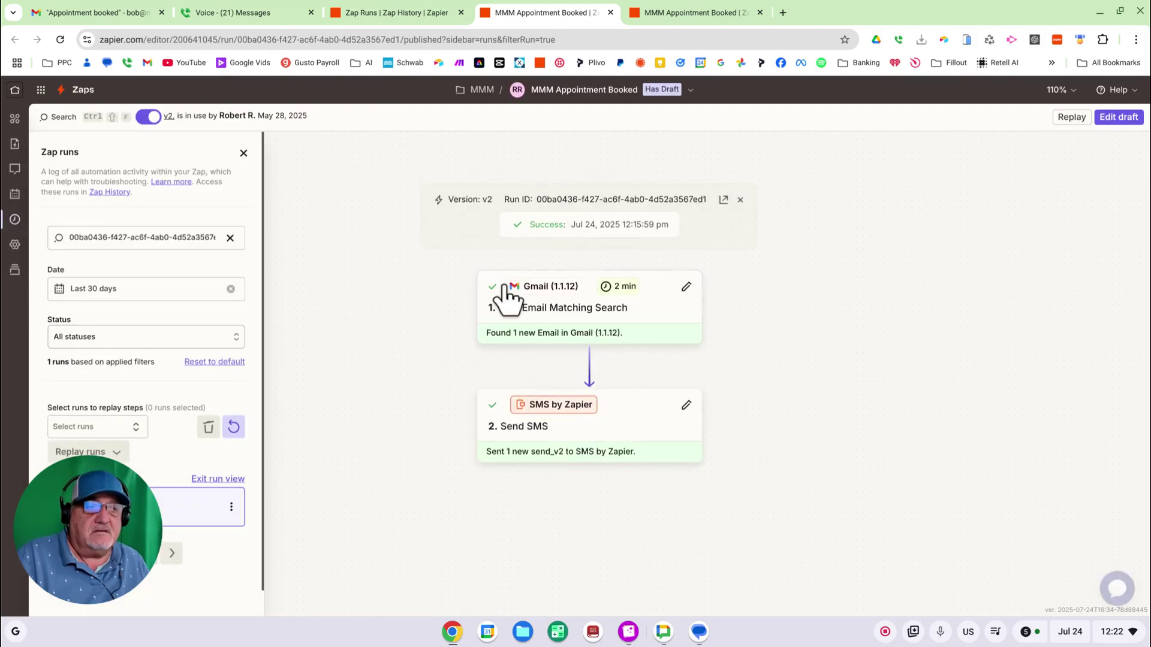
{"action": "left_click", "coordinate": [686, 286]}
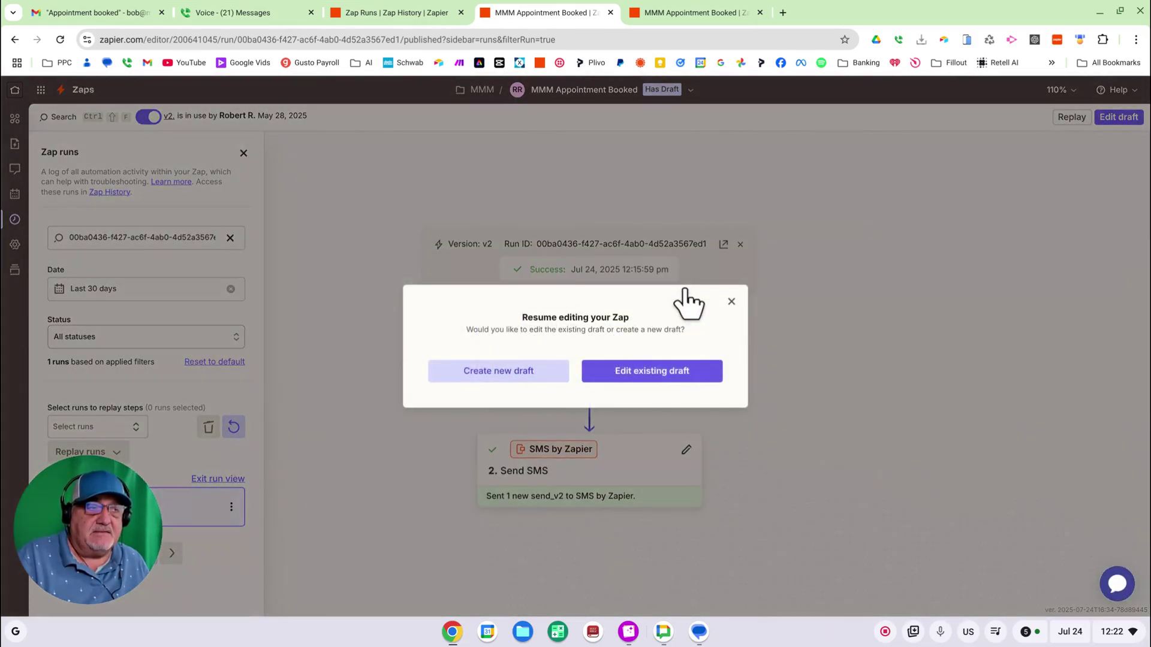
{"action": "left_click", "coordinate": [662, 372]}
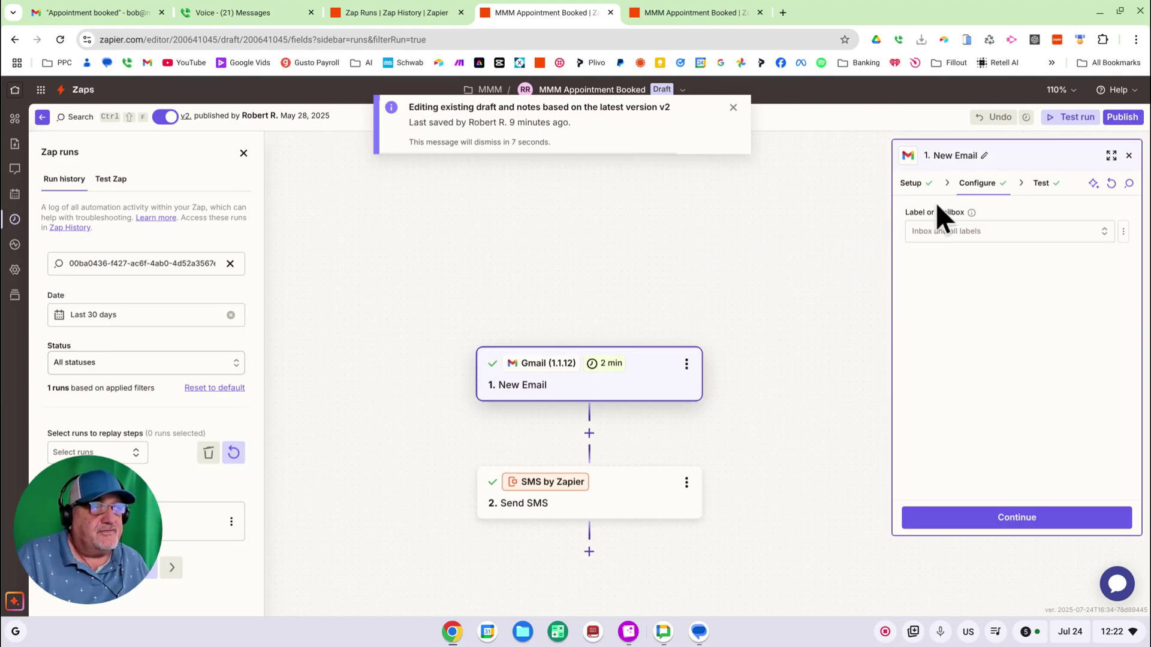
Review the Gmail trigger's setup and configuration, including the choices for Label or mailbox
{"action": "left_click", "coordinate": [910, 184]}
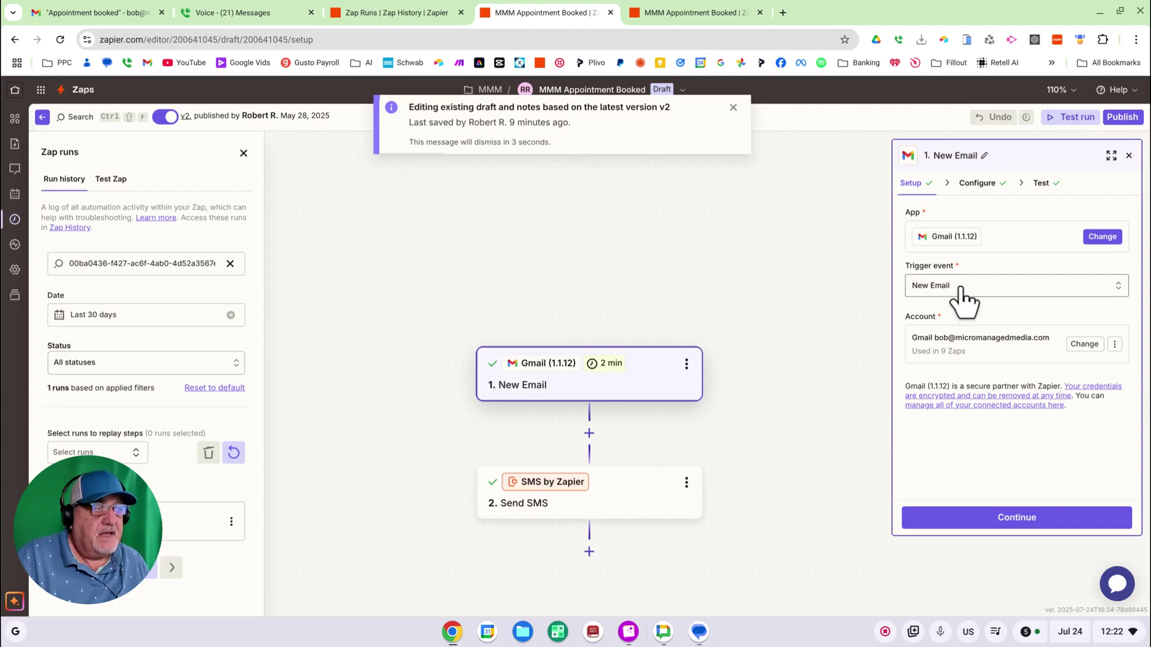
{"action": "left_click", "coordinate": [977, 185]}
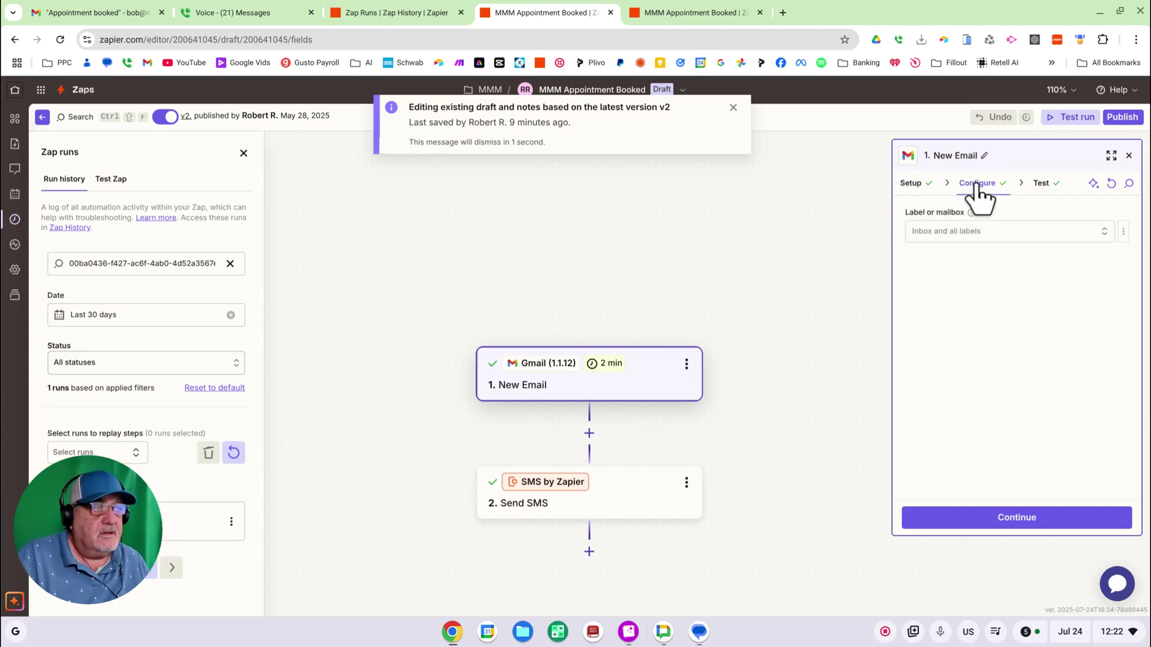
{"action": "left_click", "coordinate": [956, 239]}
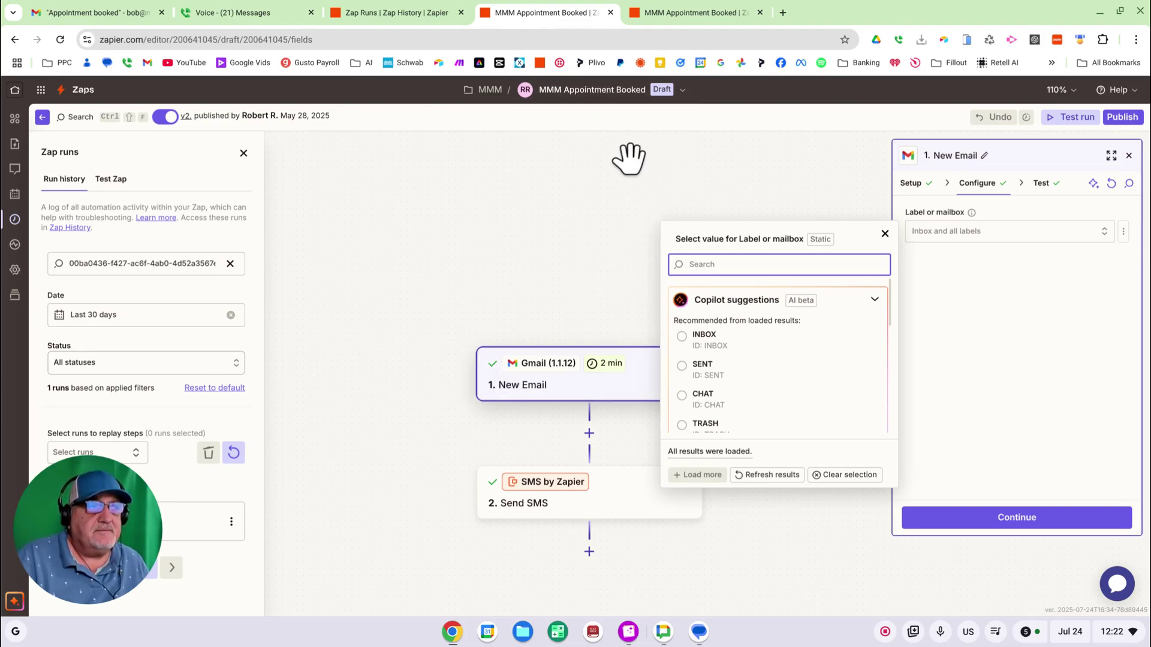
{"action": "left_click", "coordinate": [884, 235]}
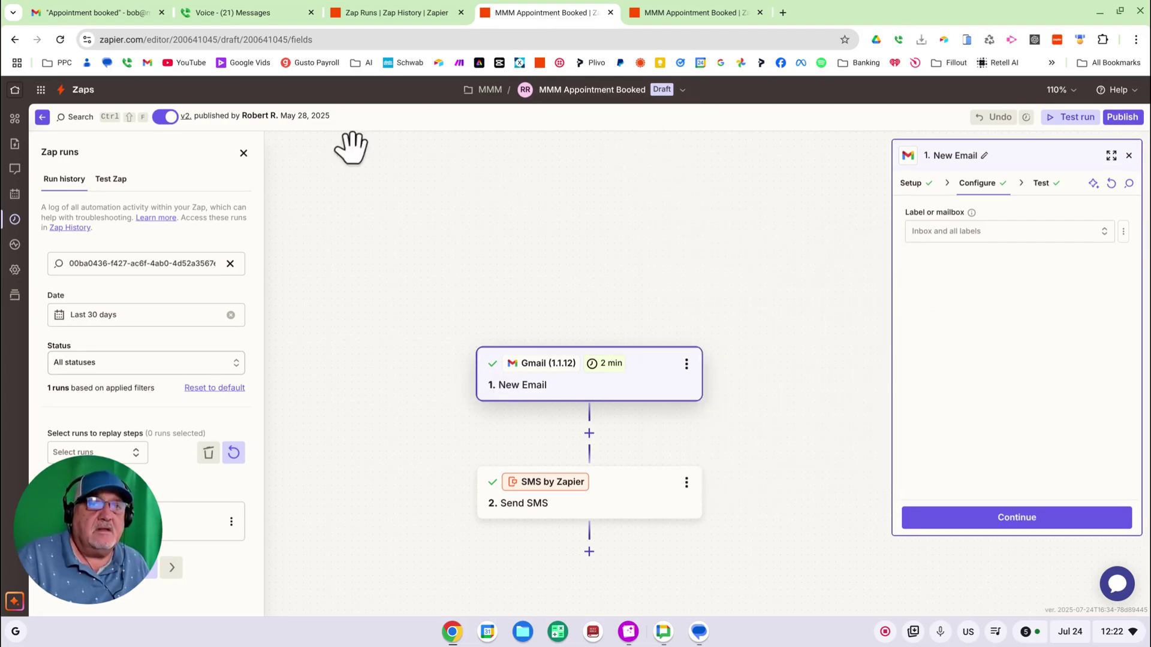
View the Zap's management options and the list of all Zaps, and close that list to return to the Zap run history
{"action": "left_click", "coordinate": [675, 92]}
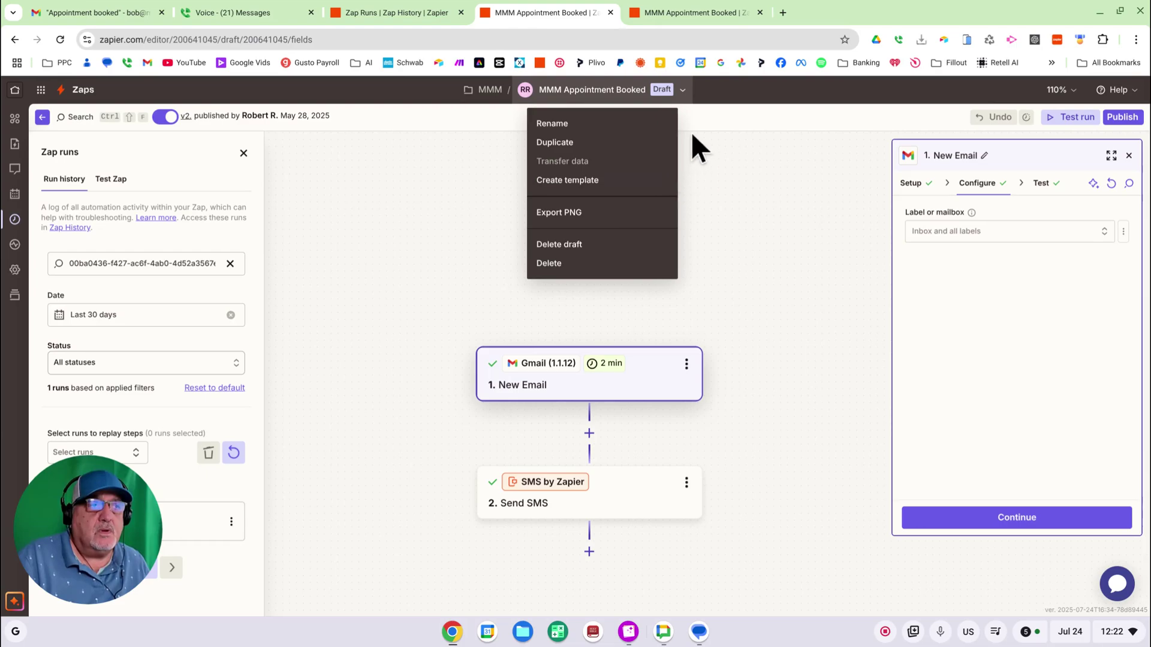
{"action": "left_click", "coordinate": [627, 91]}
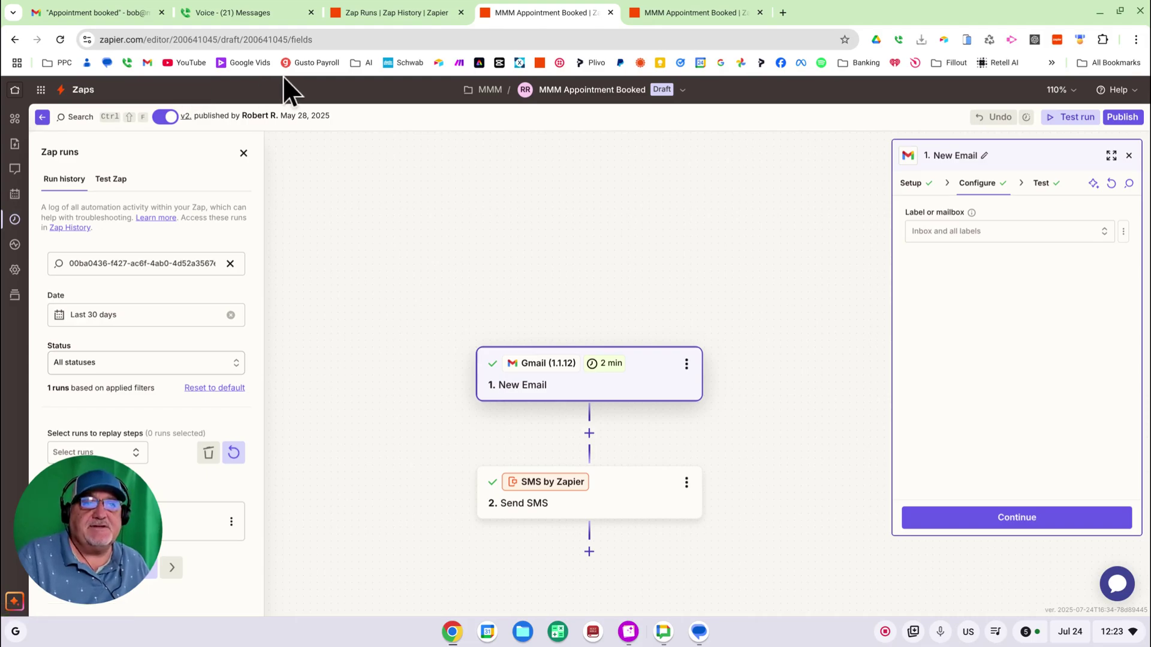
{"action": "left_click", "coordinate": [96, 91]}
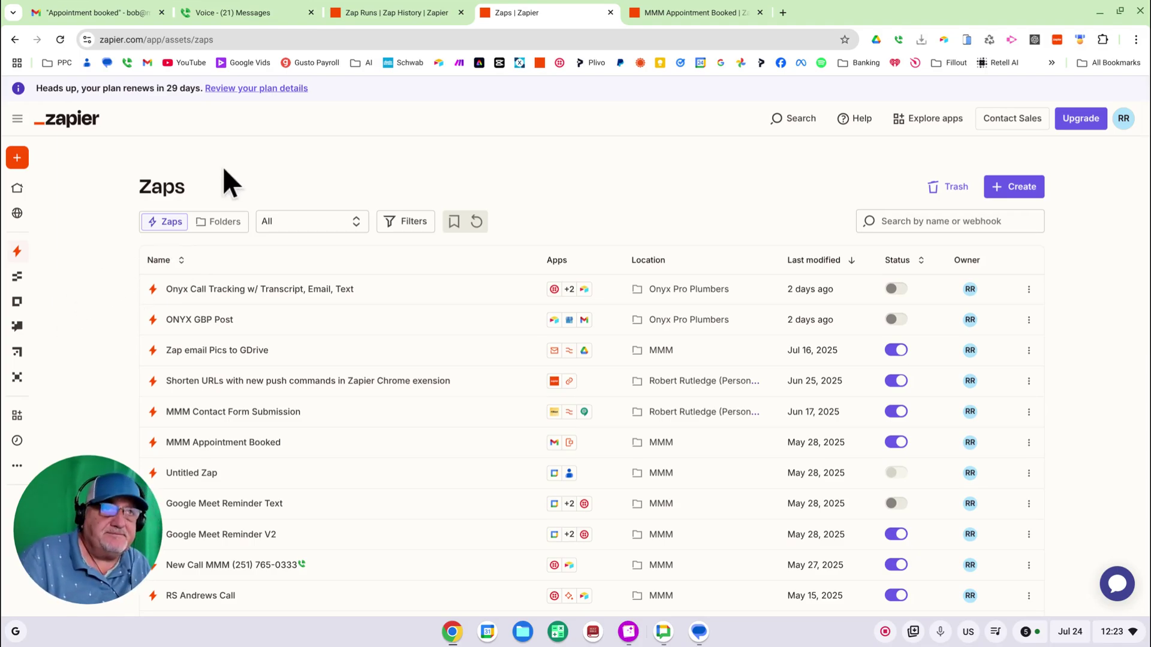
{"action": "left_click", "coordinate": [405, 13]}
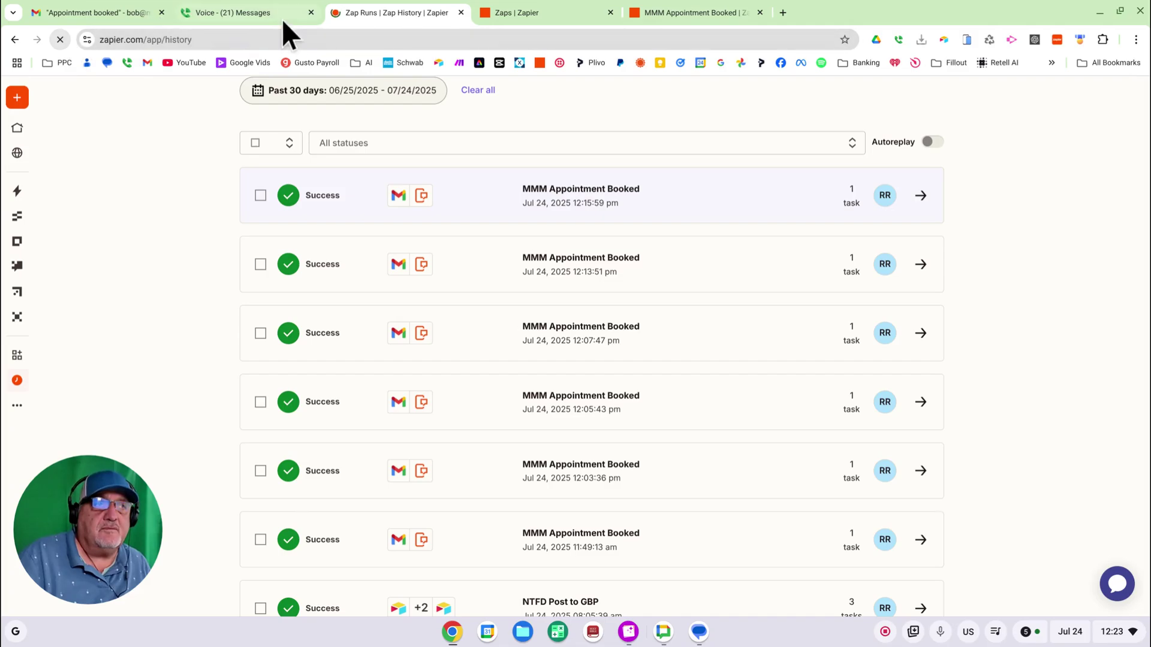
{"action": "left_click", "coordinate": [610, 11]}
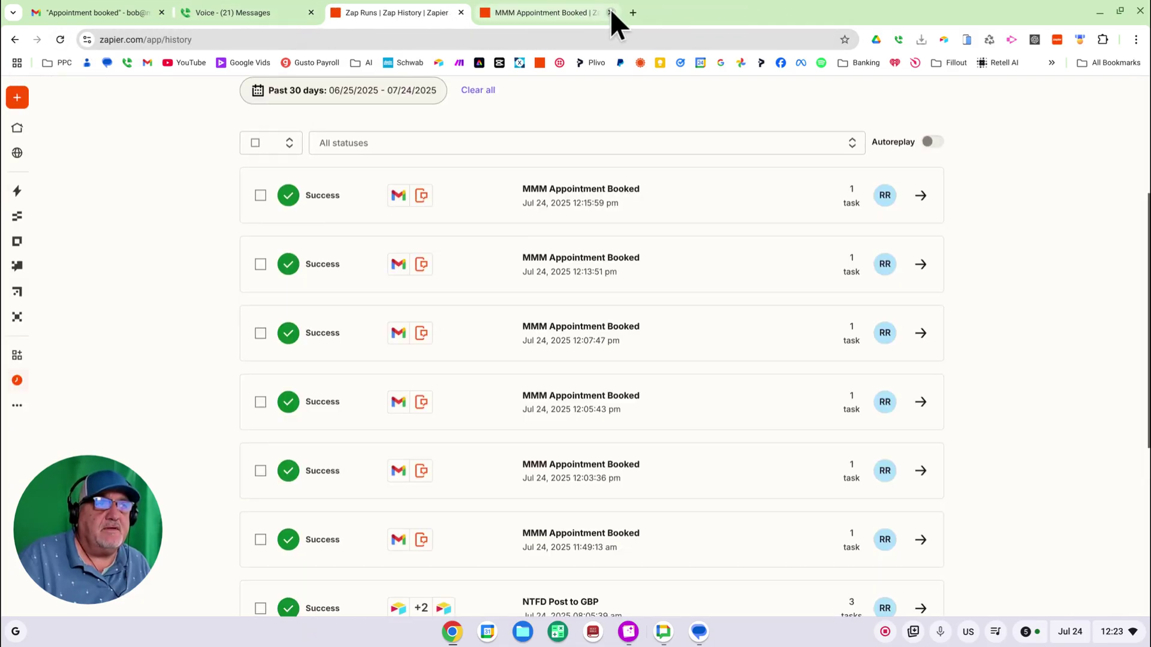
Close the open Zap editor, reopen the MMM Appointment Booked run of Jul 24, 2025 12:15:59 pm, and edit its Gmail trigger in a new draft
{"action": "left_click", "coordinate": [610, 9]}
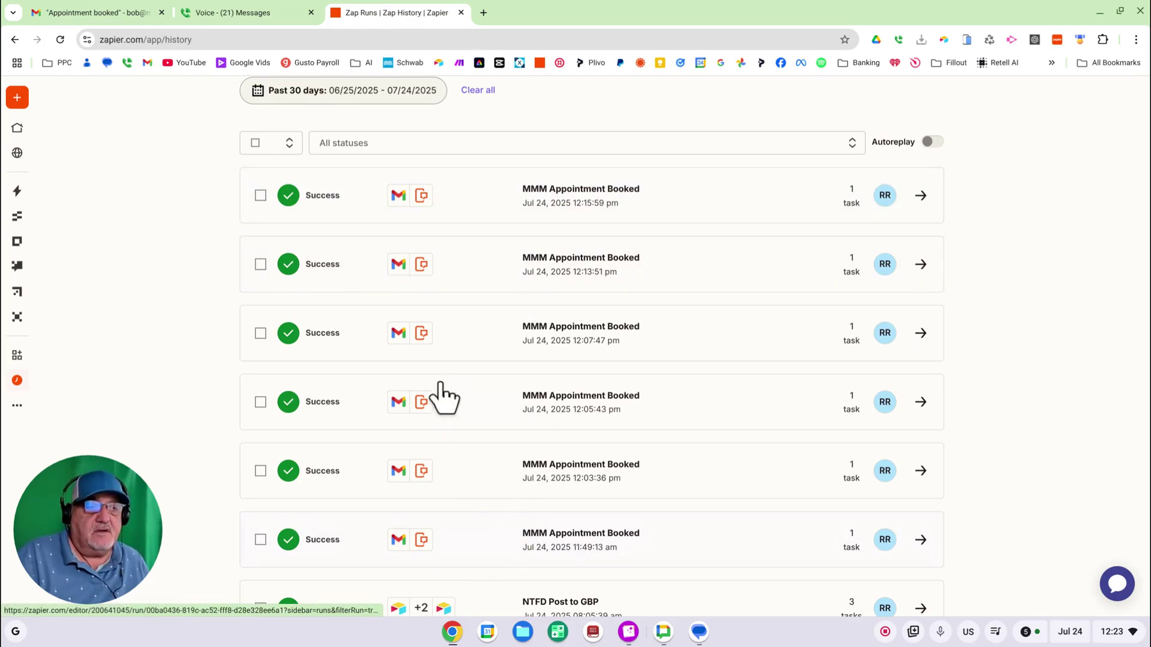
{"action": "left_click", "coordinate": [603, 191]}
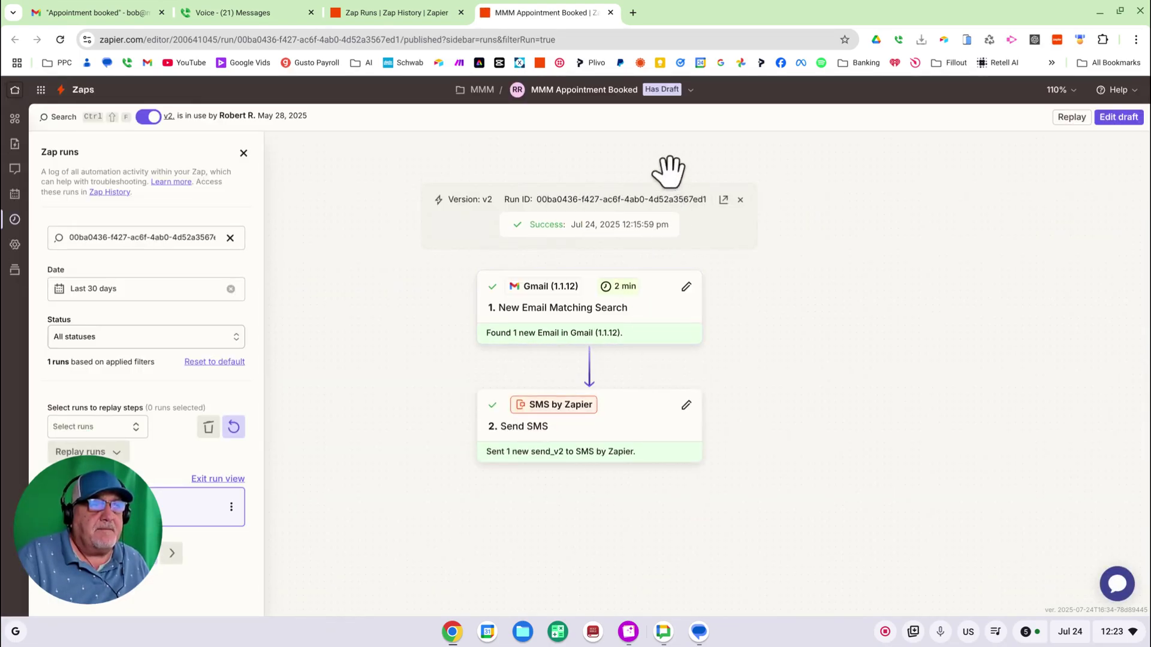
{"action": "left_click", "coordinate": [685, 288]}
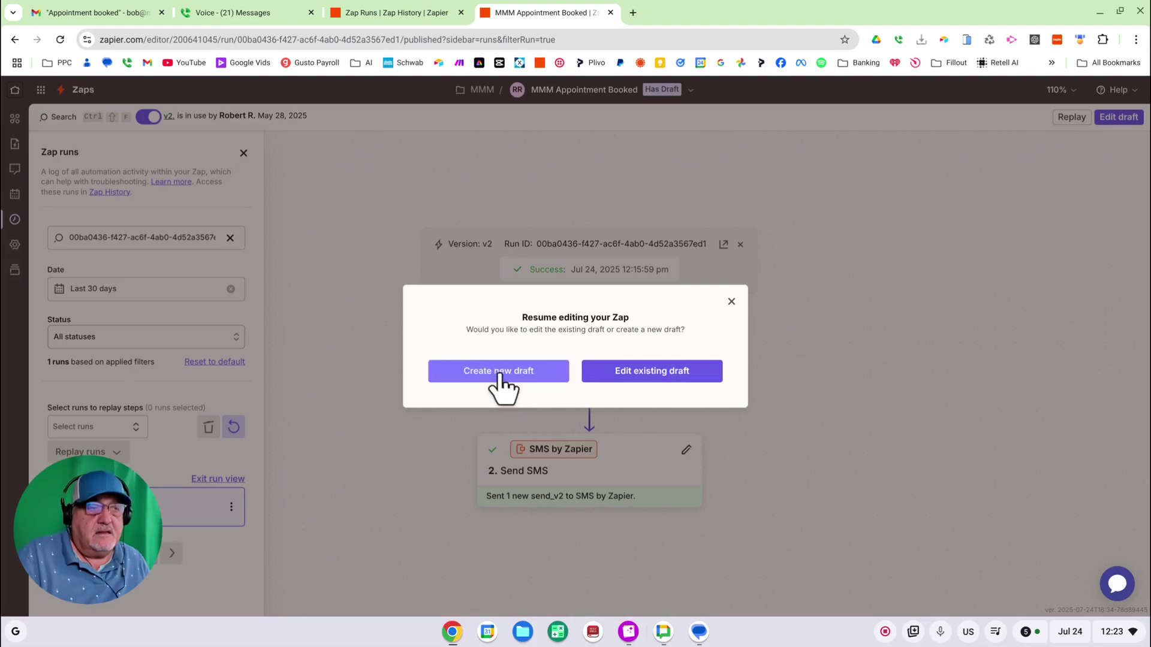
{"action": "left_click", "coordinate": [500, 377]}
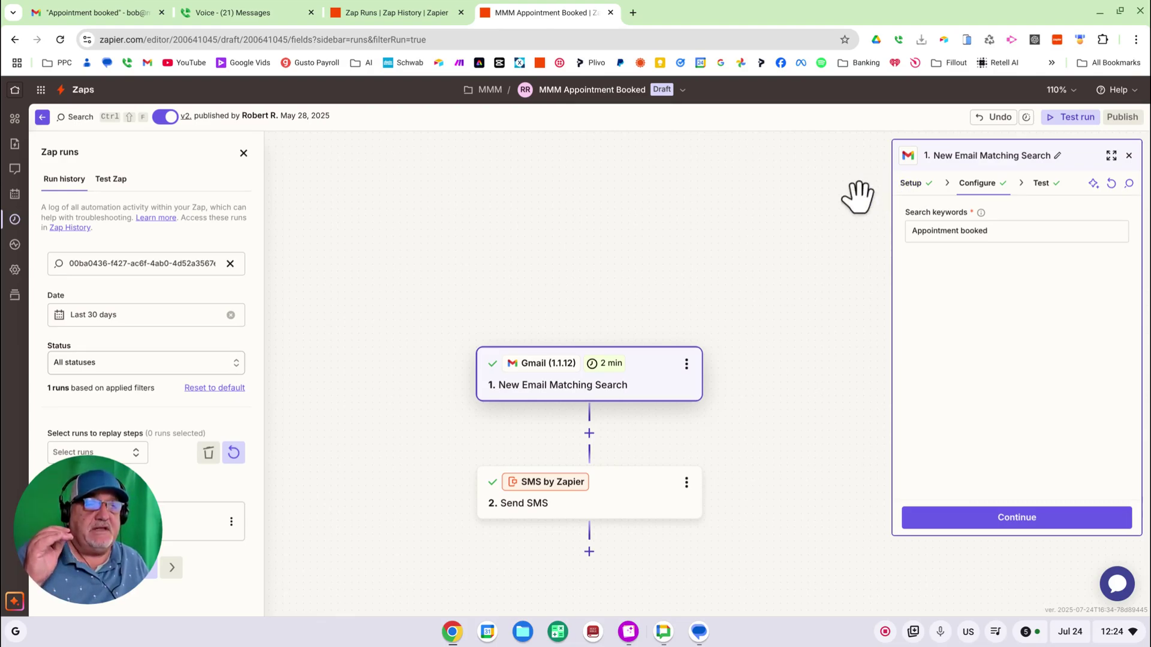
Check the emails under the "Appointment booked" label in Gmail and return to the MMM Appointment Booked draft in Zapier
{"action": "left_click", "coordinate": [120, 12]}
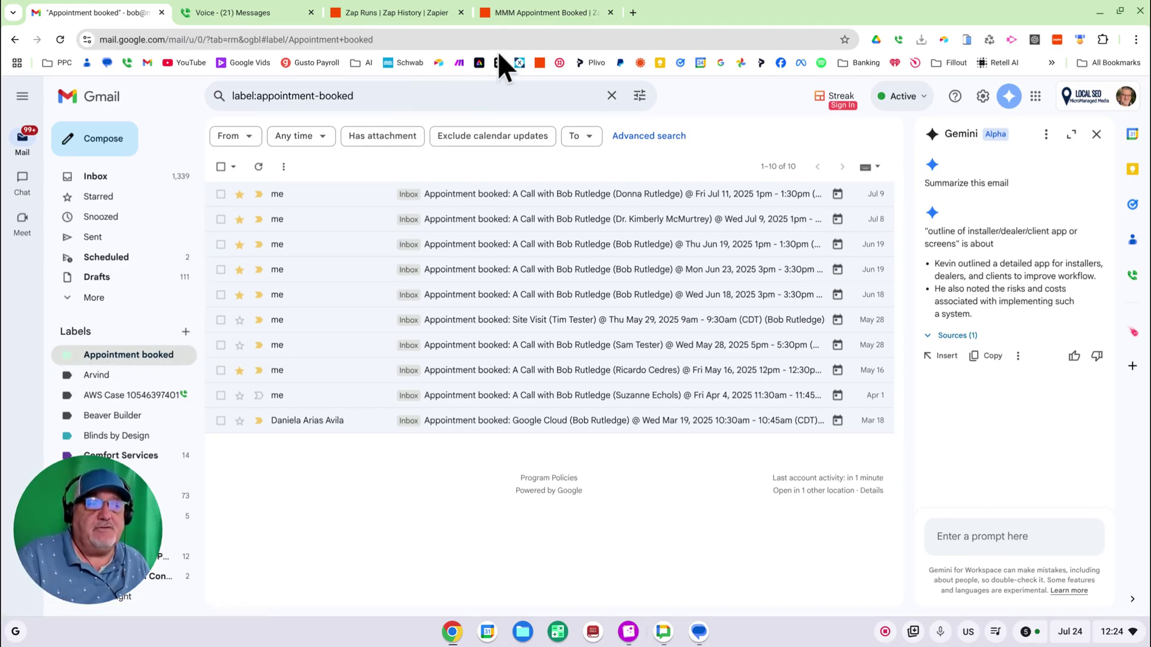
{"action": "left_click", "coordinate": [422, 10]}
{"action": "left_click", "coordinate": [538, 13]}
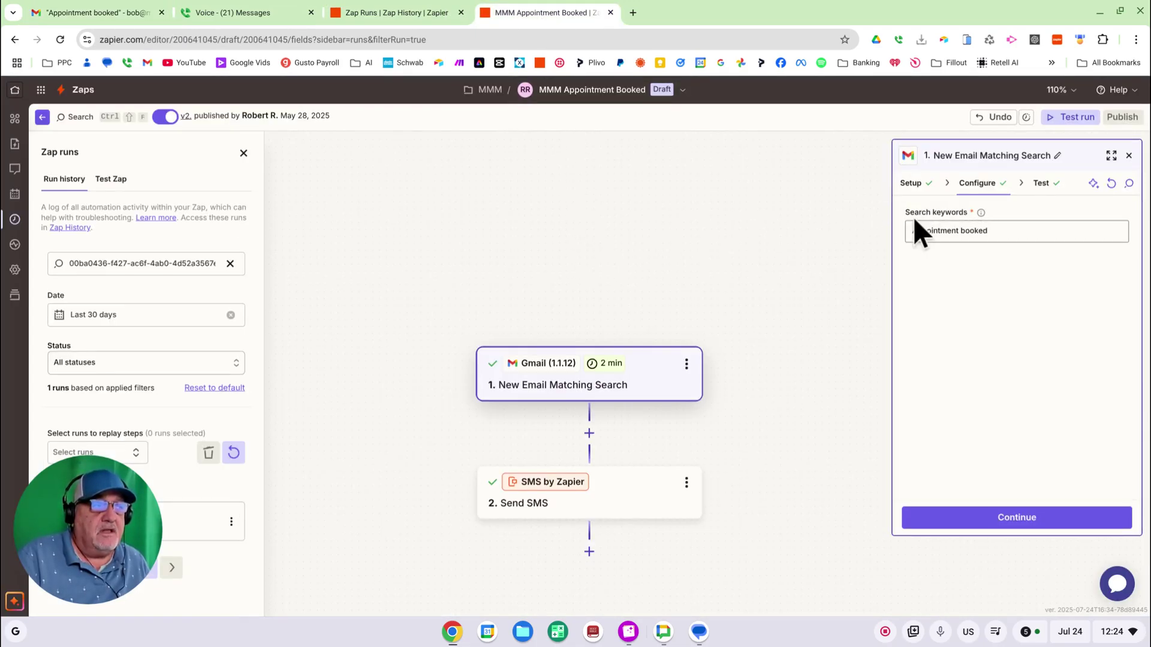
Change the Gmail trigger event in the trigger's setup to New Labeled Email
{"action": "left_click", "coordinate": [912, 184]}
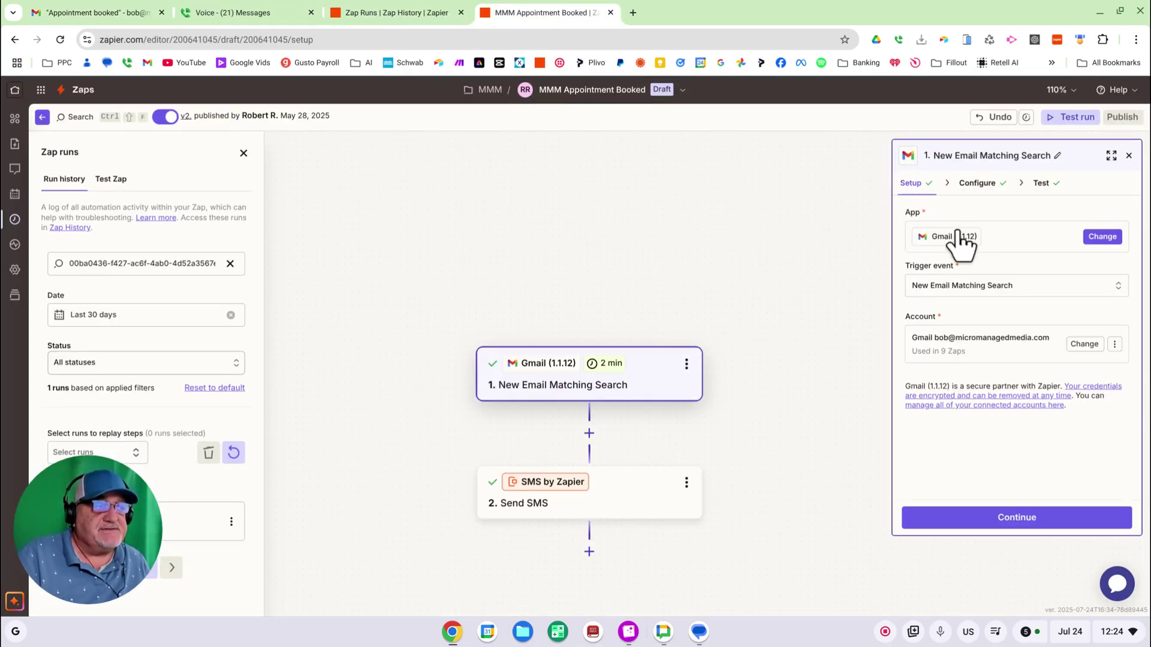
{"action": "left_click", "coordinate": [988, 287]}
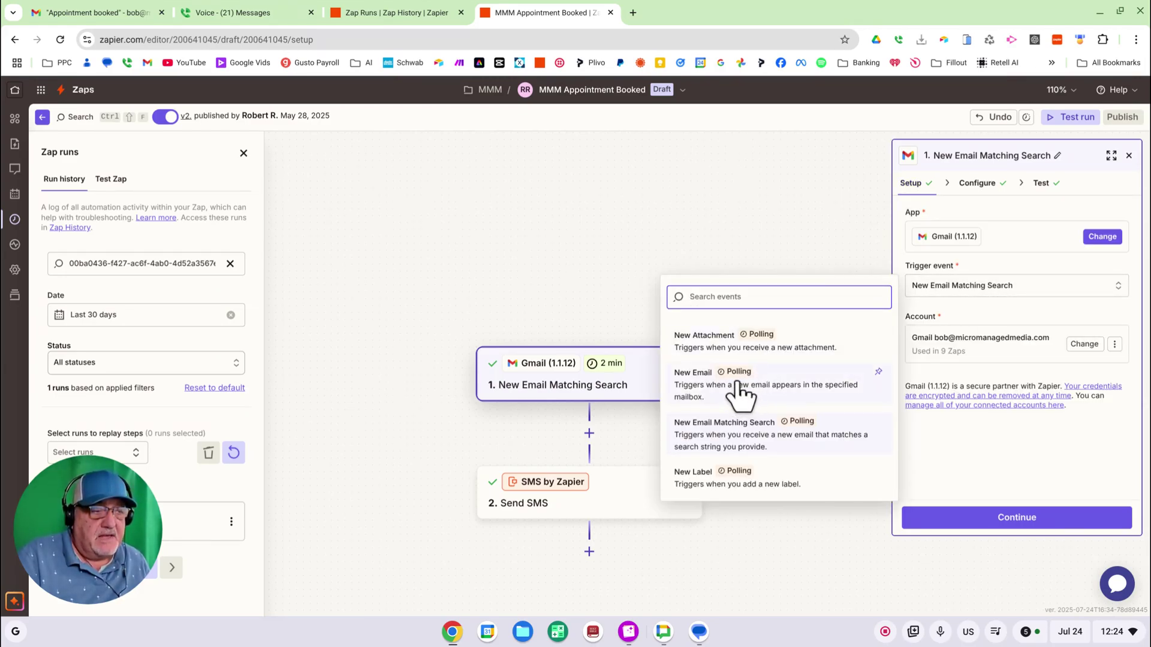
{"action": "scroll", "coordinate": [743, 395], "scroll_direction": "down", "scroll_amount": 3}
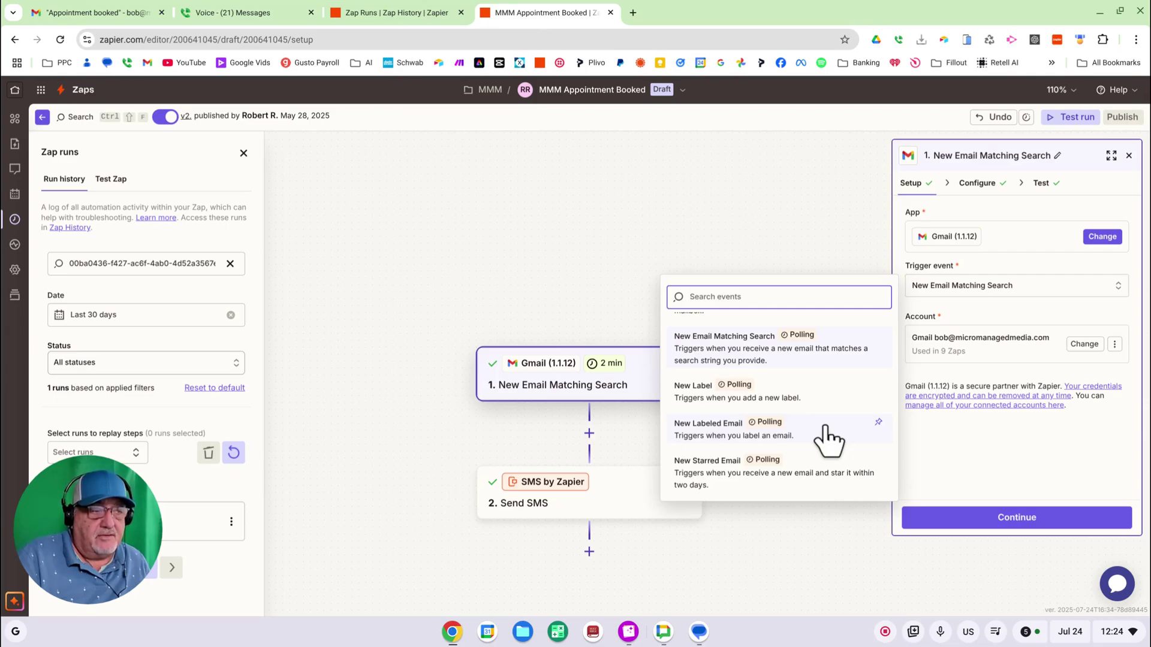
{"action": "left_click", "coordinate": [676, 432]}
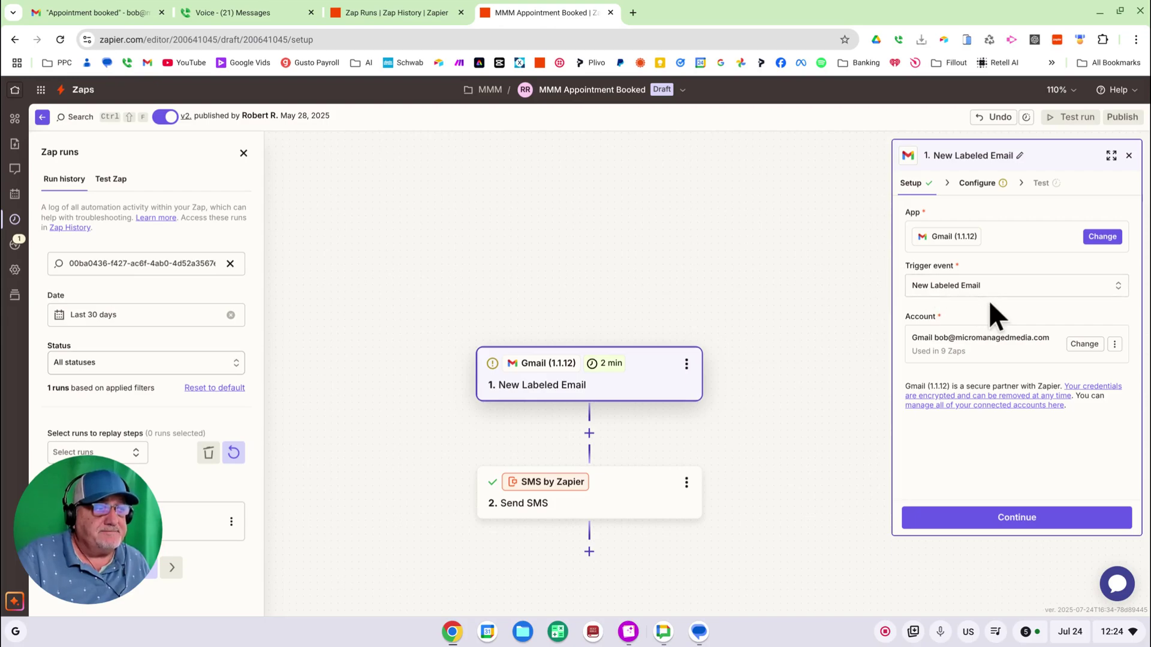
Configure the trigger's Label or mailbox as "Appointment booked" and continue to the trigger test
{"action": "left_click", "coordinate": [977, 187]}
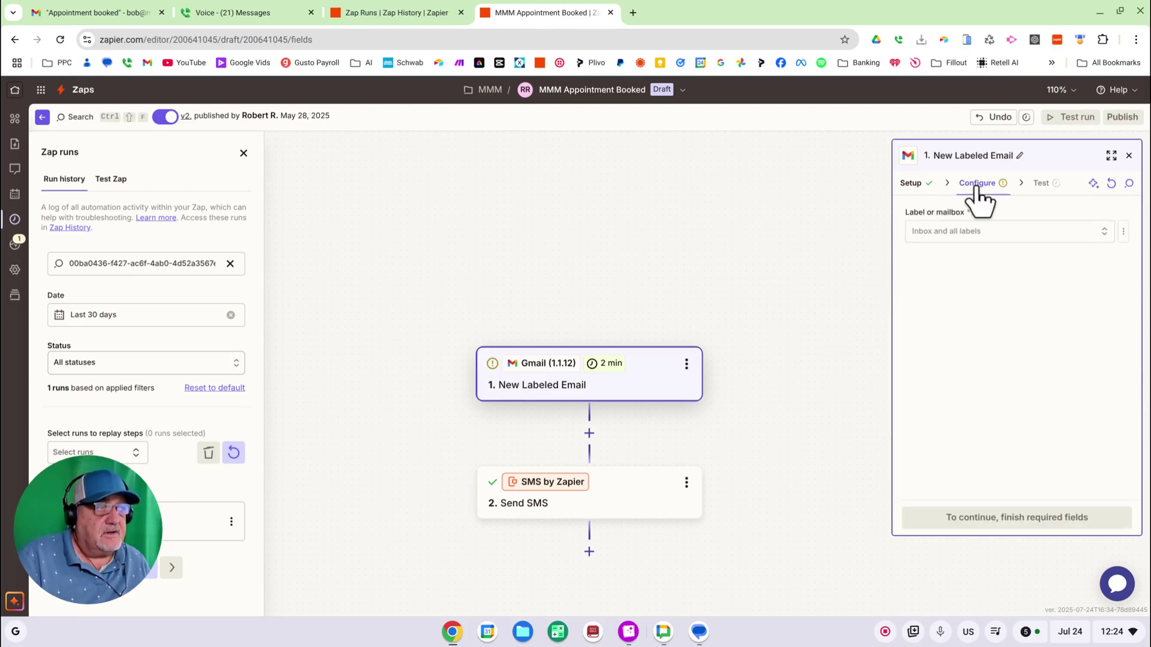
{"action": "left_click", "coordinate": [976, 235]}
{"action": "scroll", "coordinate": [759, 381], "scroll_direction": "down", "scroll_amount": 5}
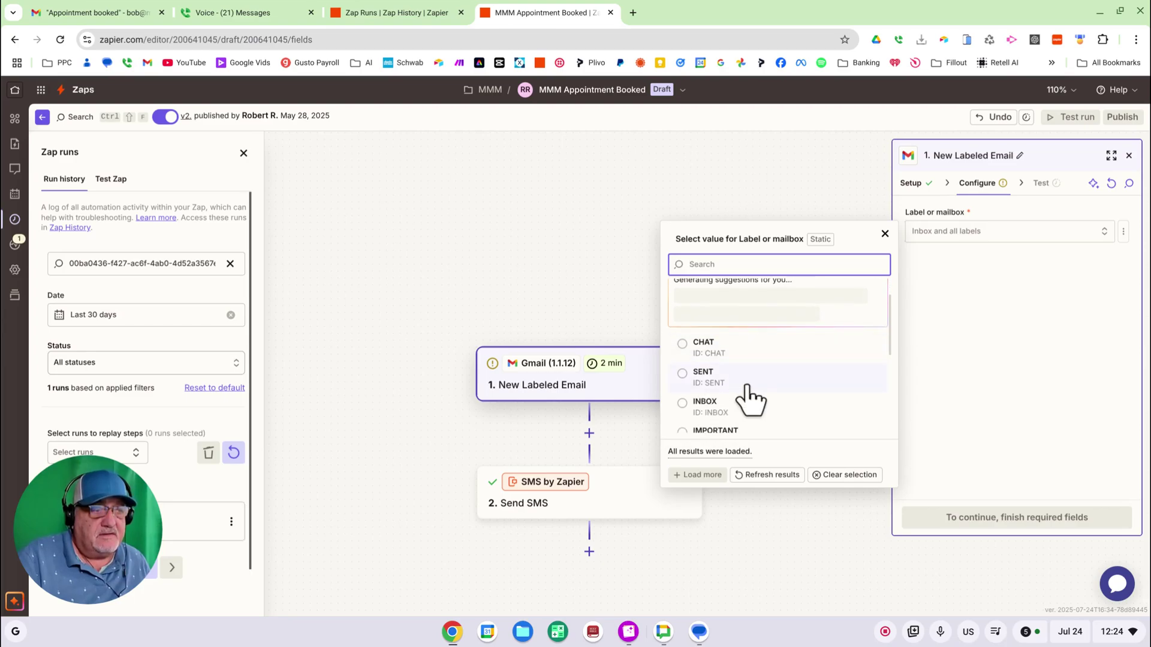
{"action": "scroll", "coordinate": [768, 384], "scroll_direction": "down", "scroll_amount": 5}
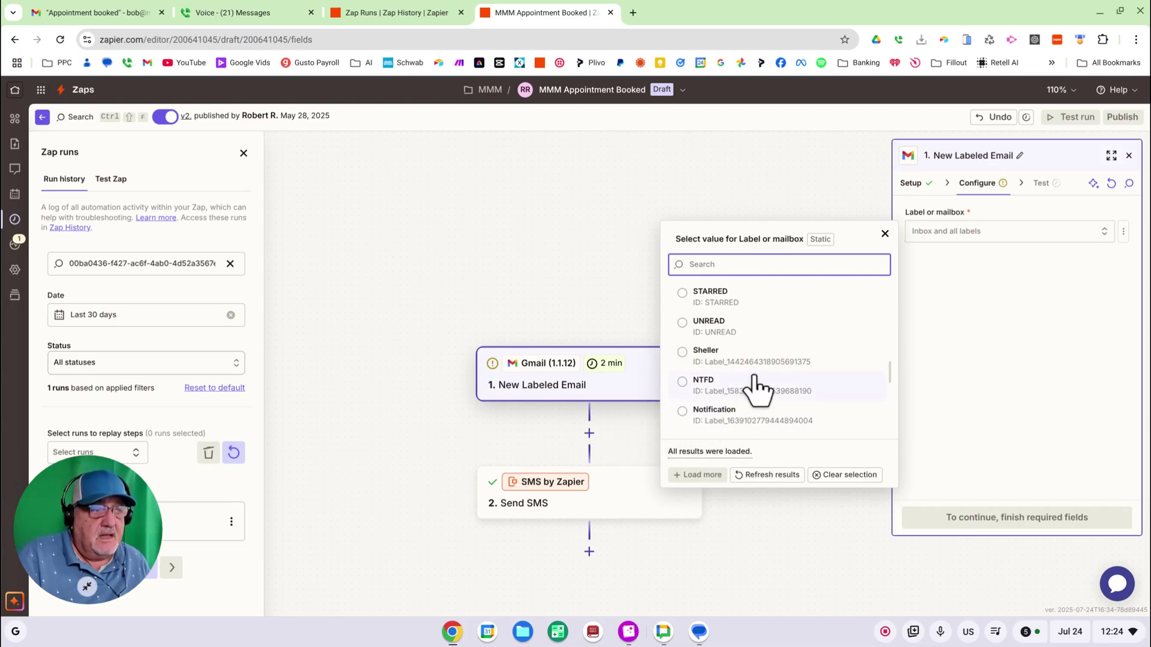
{"action": "scroll", "coordinate": [754, 386], "scroll_direction": "down", "scroll_amount": 3}
{"action": "scroll", "coordinate": [754, 387], "scroll_direction": "down", "scroll_amount": 2}
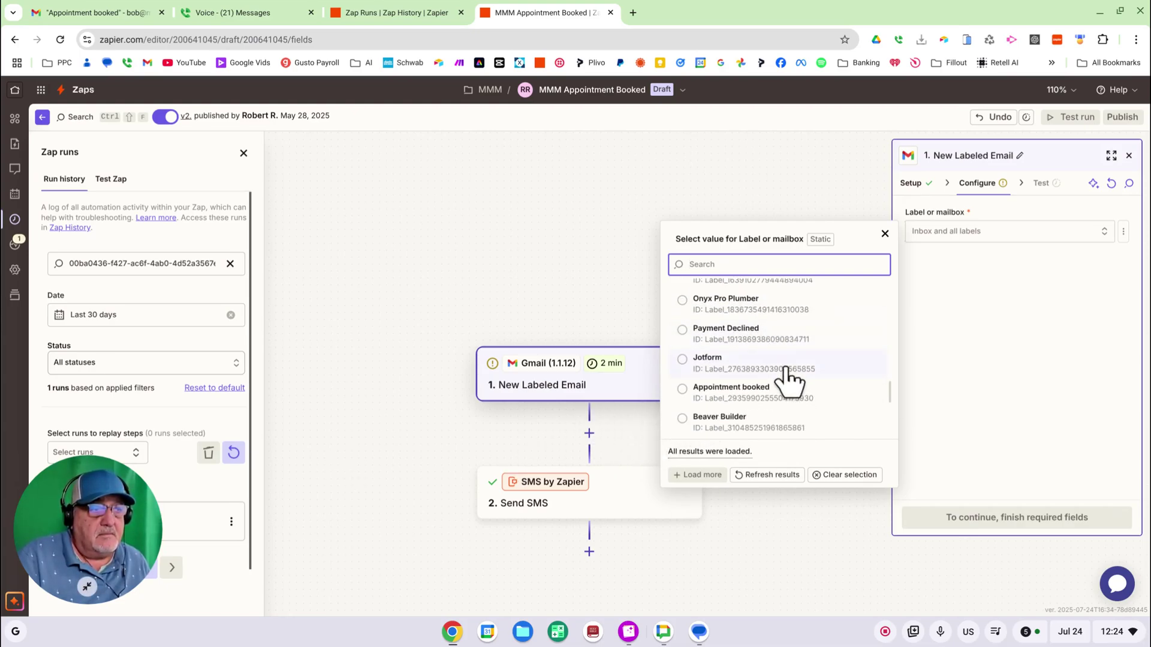
{"action": "left_click", "coordinate": [757, 393]}
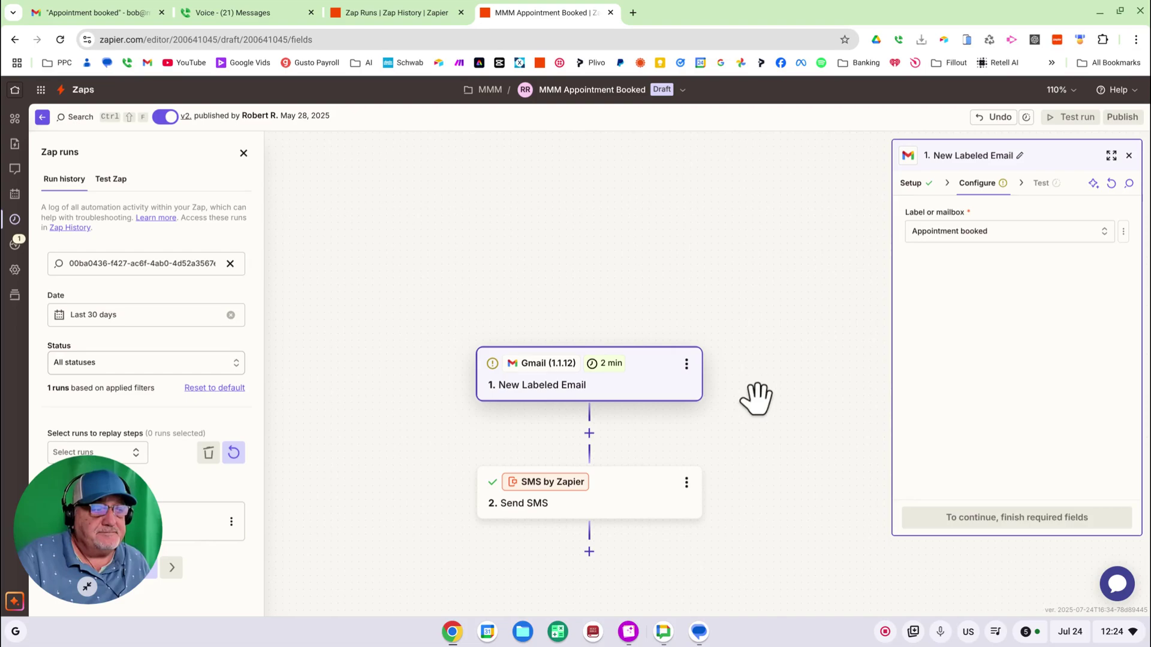
{"action": "left_click", "coordinate": [1000, 519]}
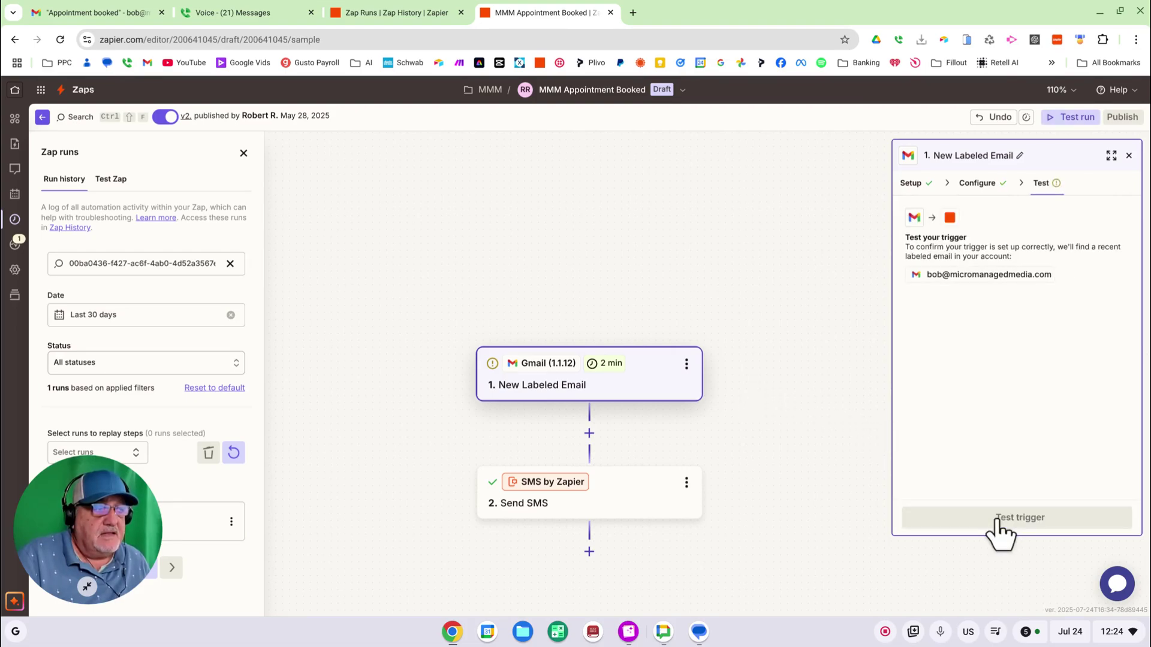
Test the New Labeled Email trigger and continue with the Labeled Email C record
{"action": "left_click", "coordinate": [995, 517]}
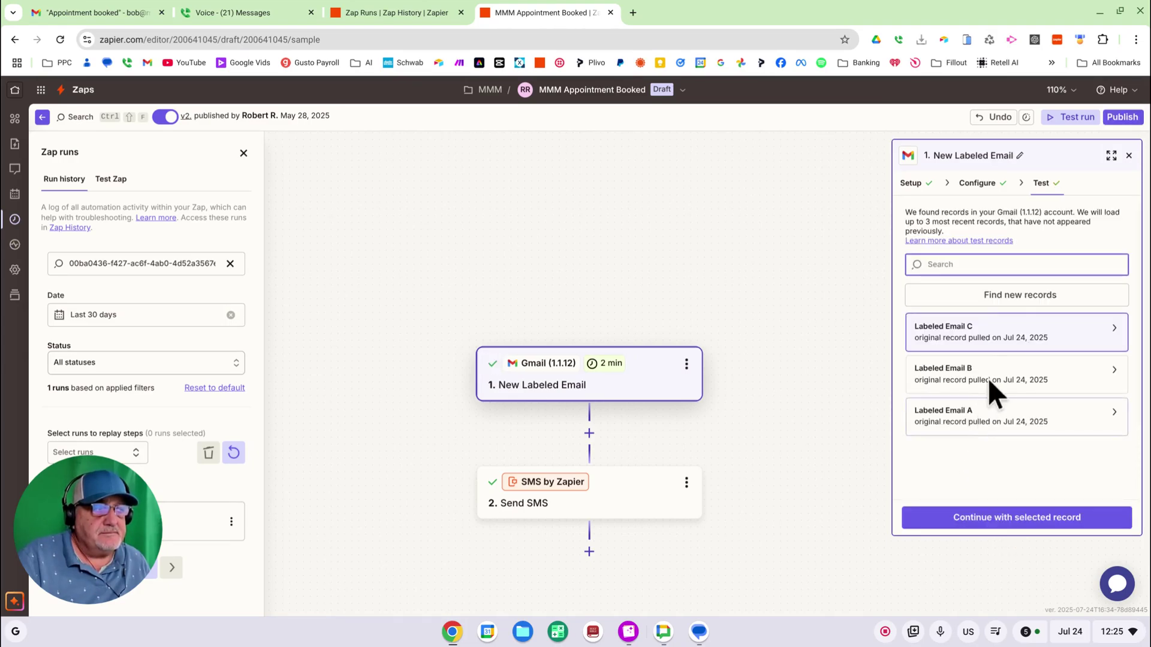
{"action": "left_click", "coordinate": [995, 337]}
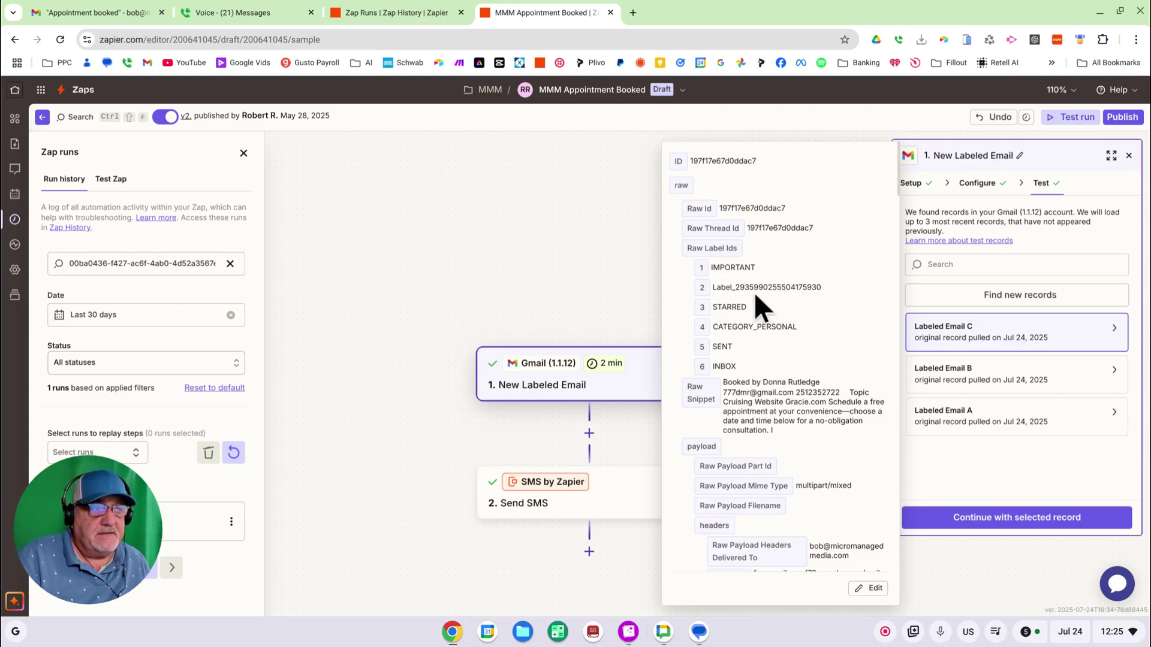
{"action": "left_click", "coordinate": [1004, 519]}
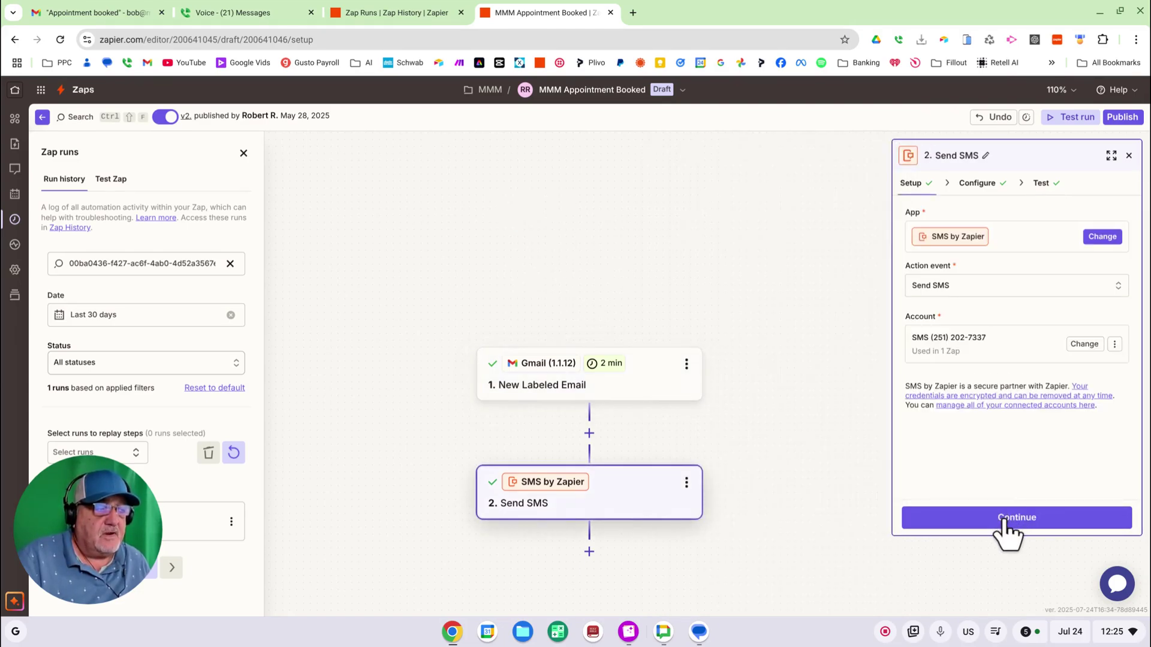
Keep the Send SMS action's existing setup and message configuration, and publish the Zap
{"action": "left_click", "coordinate": [1009, 527]}
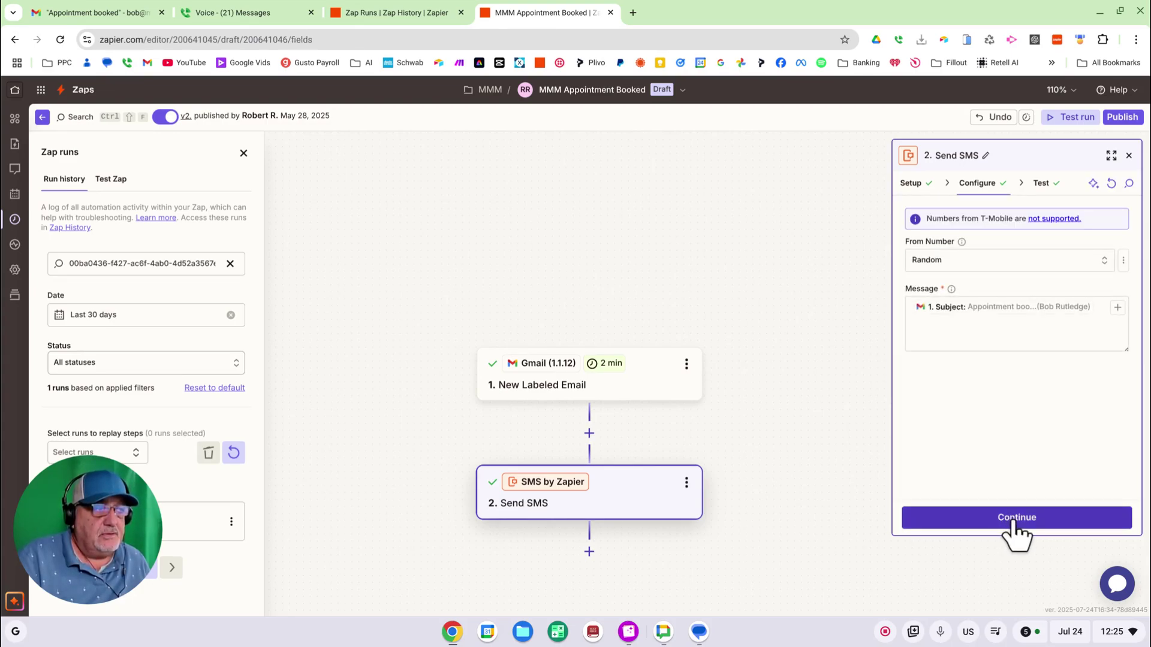
{"action": "left_click", "coordinate": [1014, 521]}
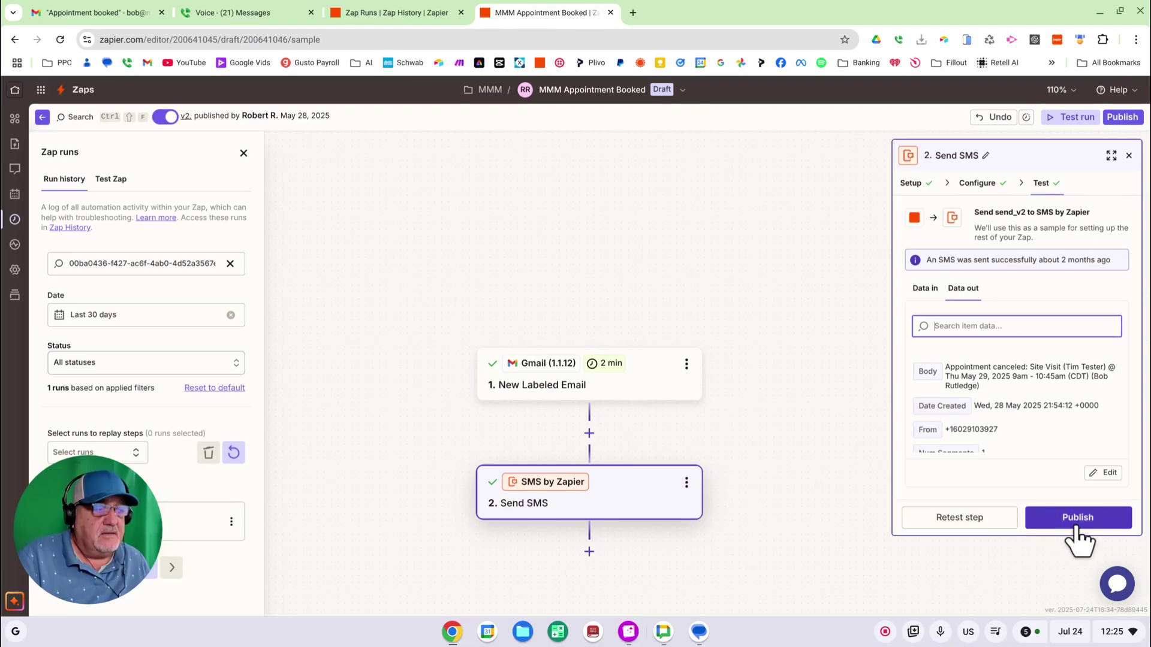
{"action": "left_click", "coordinate": [1077, 520]}
{"action": "left_click", "coordinate": [800, 409]}
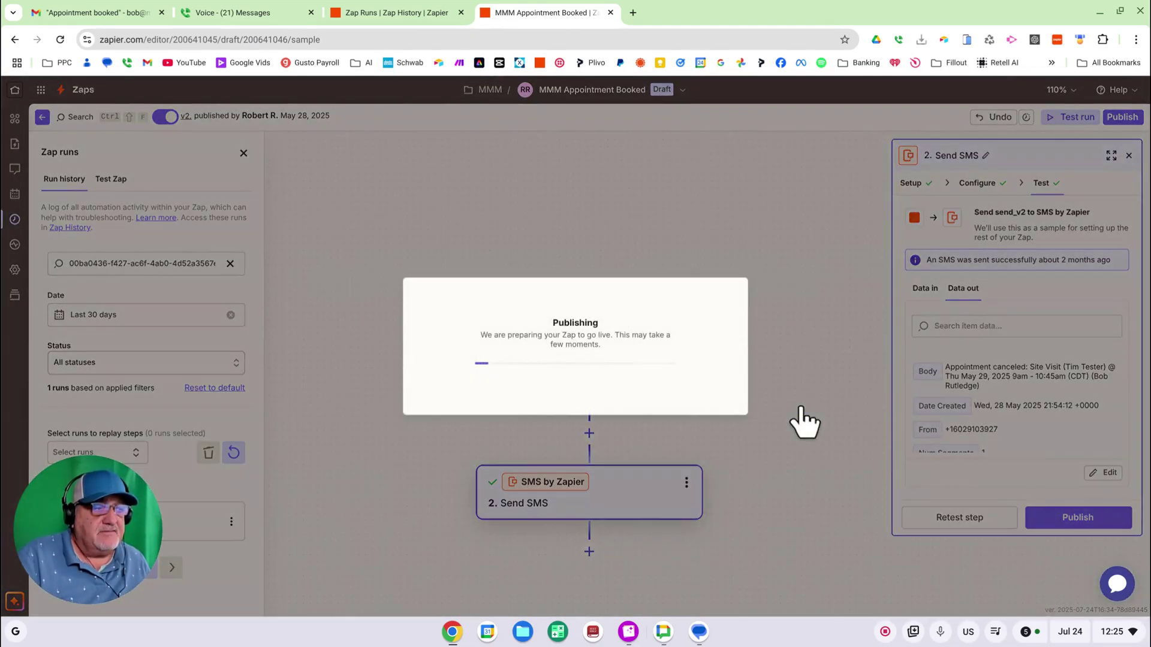